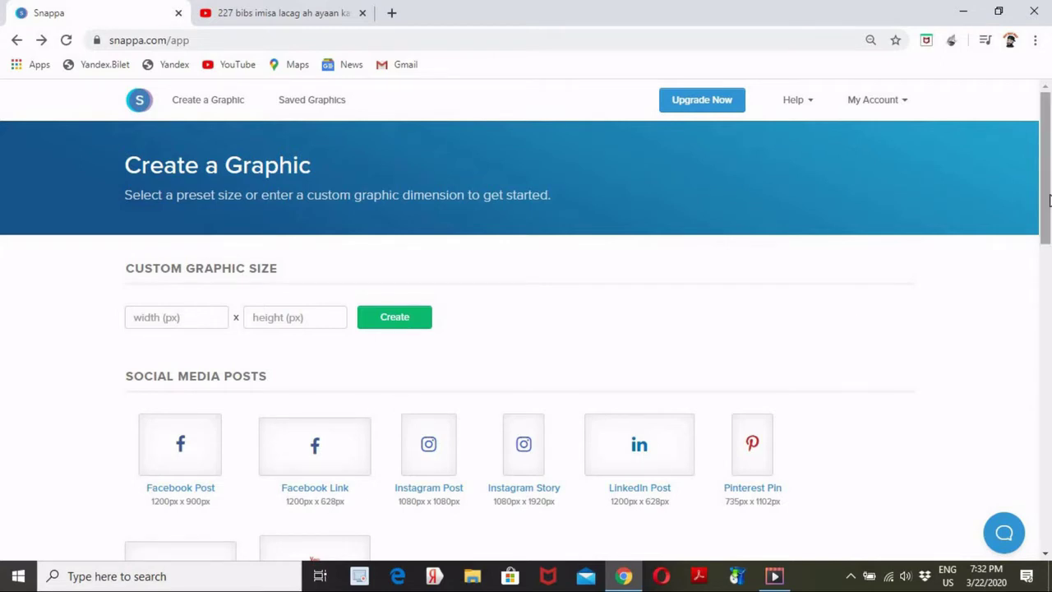
Create a new graphic with a custom size of 1920 x 1080 px.
mouse_move(1049, 197)
left_mouse_down()
mouse_move(1035, 276)
mouse_move(1046, 277)
mouse_move(1049, 206)
left_mouse_up()
scroll(1035, 276, "down", 3)
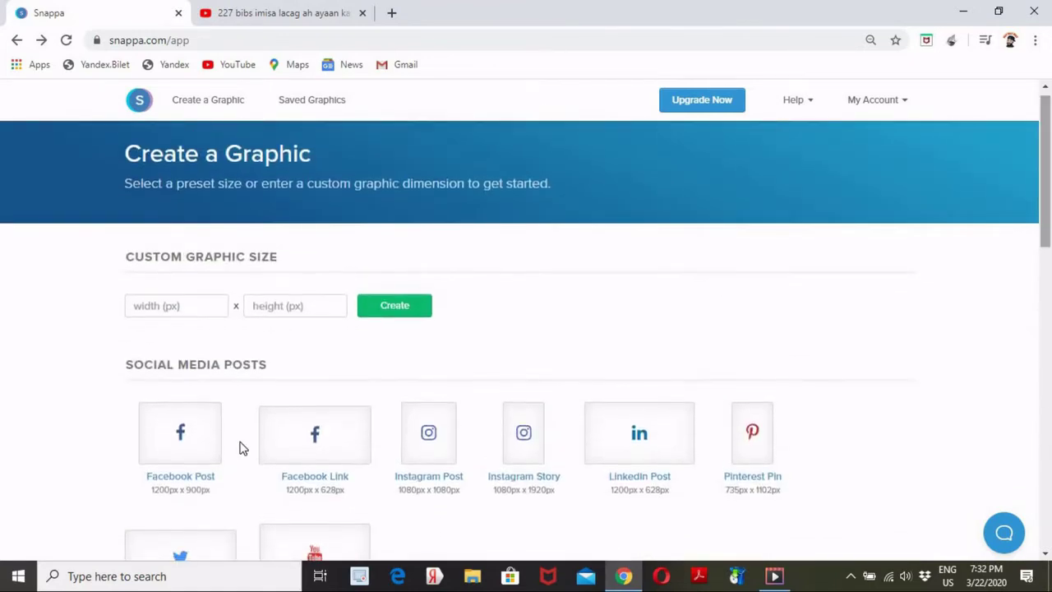
left_click(195, 300)
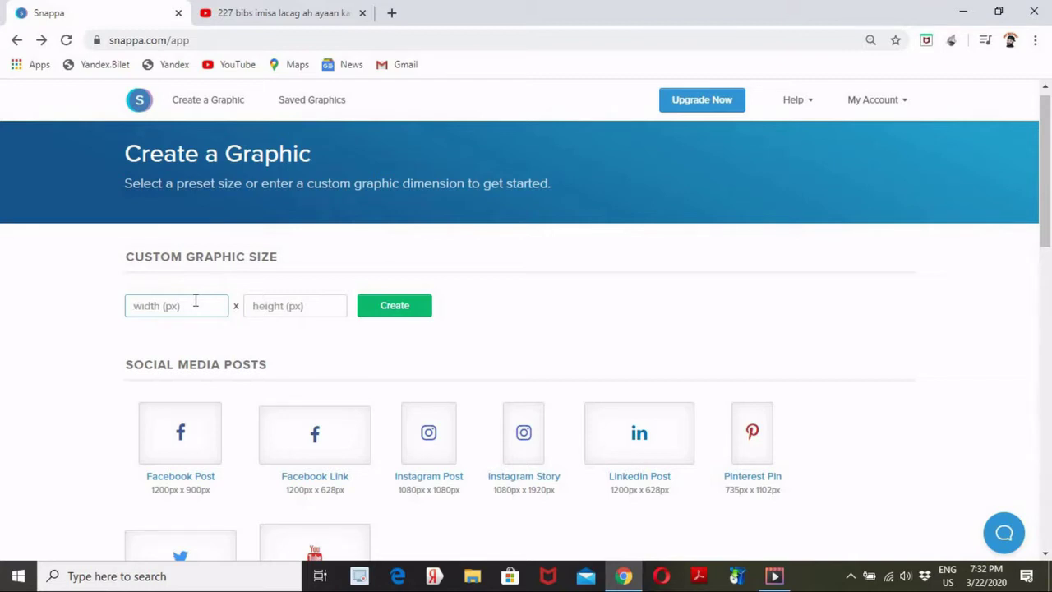
type("1920")
left_click(272, 310)
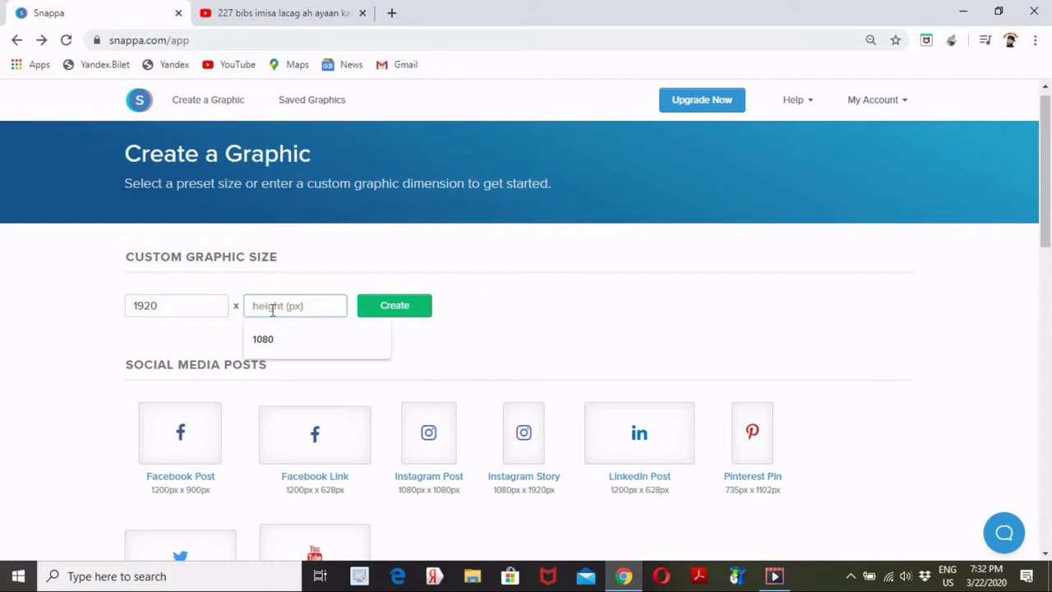
type("1080")
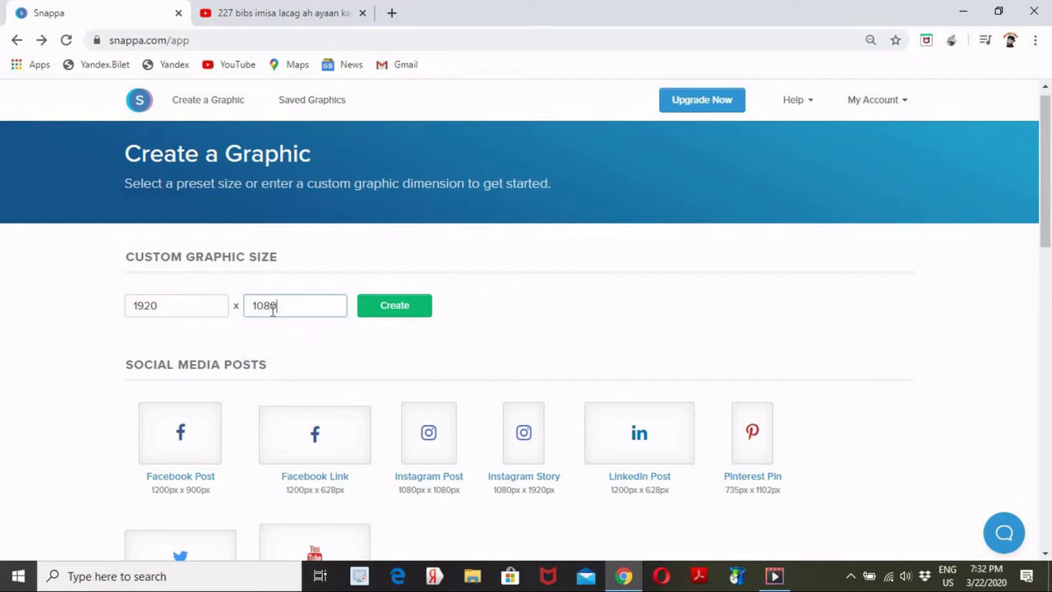
left_click(410, 309)
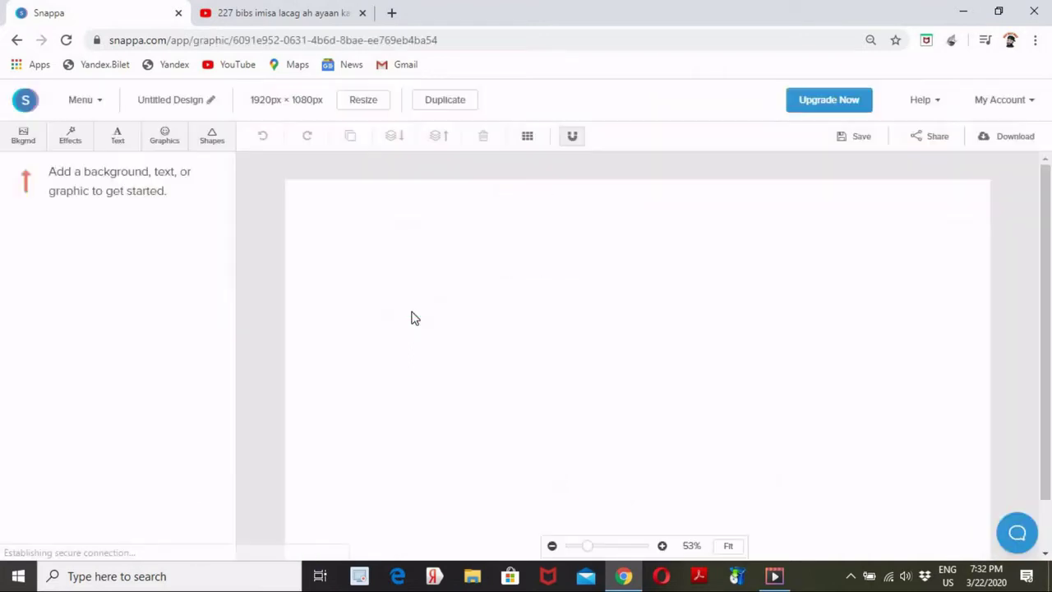
left_click_drag(1050, 237, 1048, 384)
scroll(1048, 164, "up", 1)
scroll(1047, 148, "down", 1)
scroll(1047, 145, "up", 1)
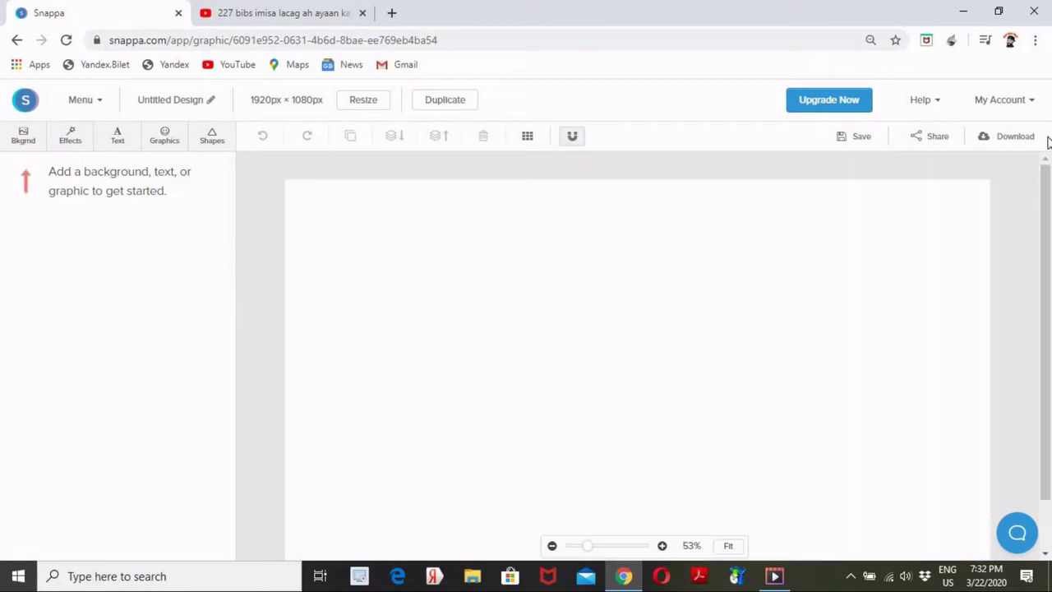
Switch to the YouTube video "227 bibs imisa lacag ah ayaan kasameyay" and view its end screen in full screen.
left_click(304, 12)
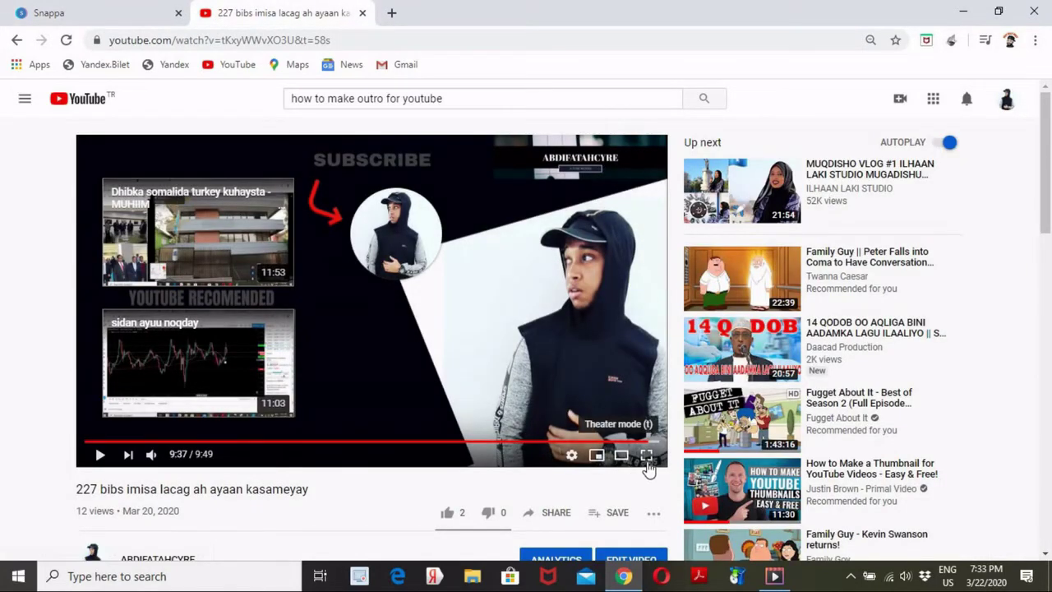
left_click(647, 457)
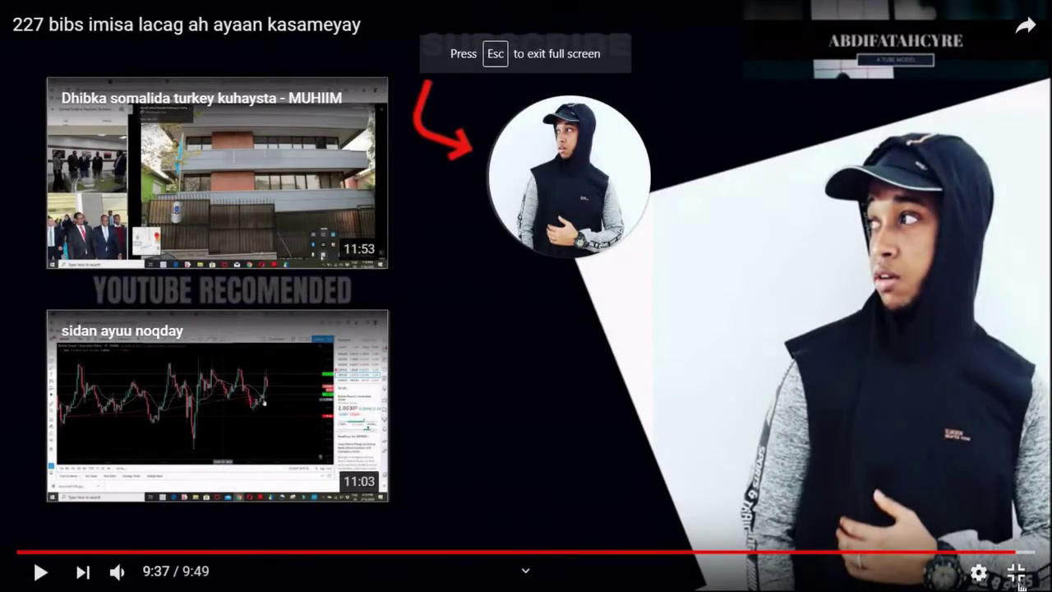
left_click(1016, 573)
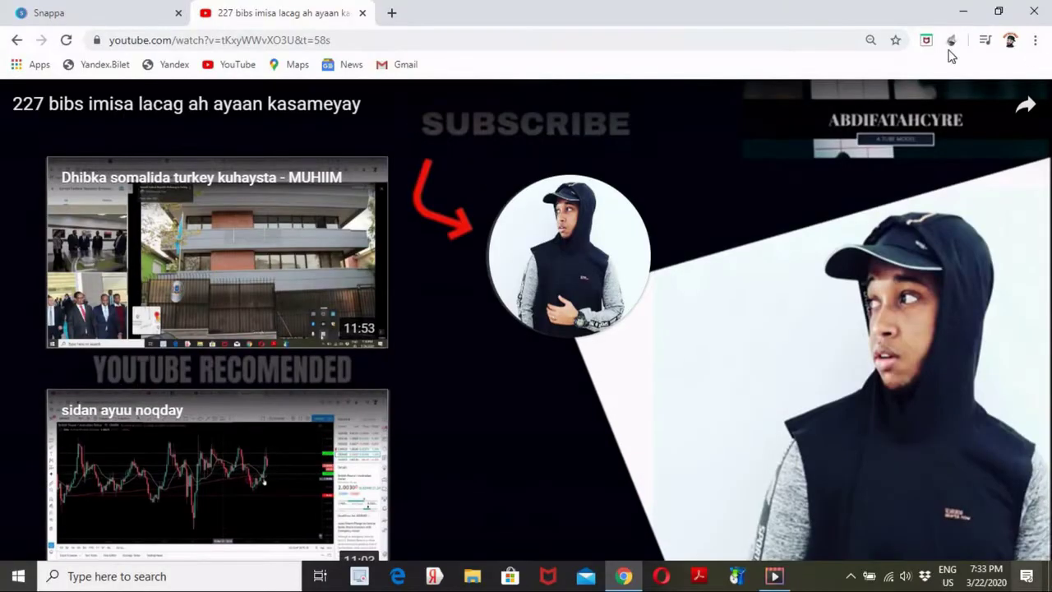
Go to your own YouTube channel and open the video details of "sidan ayuu noqday" in YouTube Studio.
left_click(1006, 103)
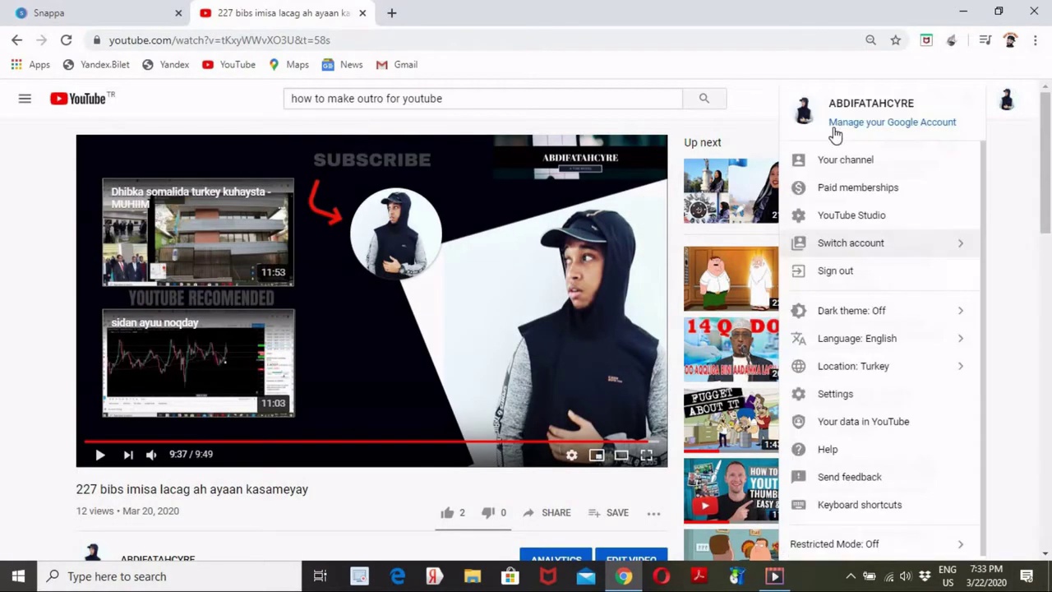
left_click(840, 159)
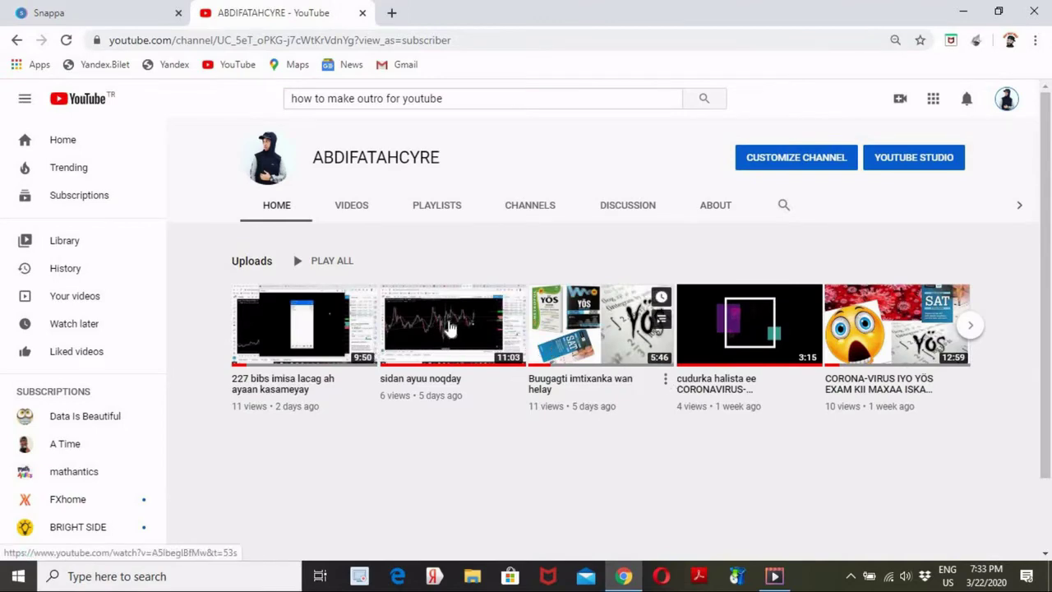
left_click(617, 324)
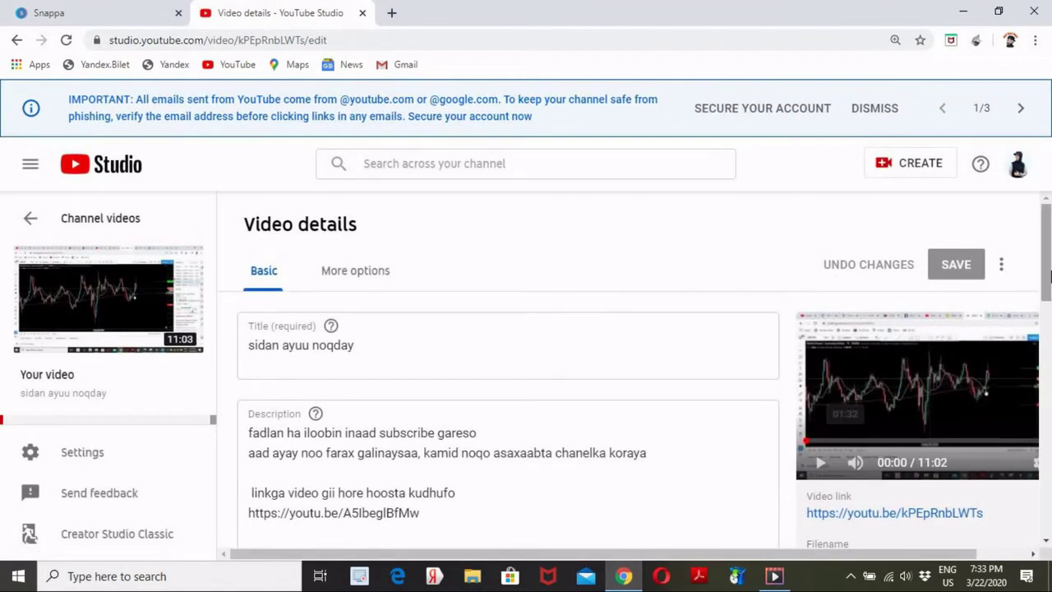
Open the end screen editor for the video "sidan ayuu noqday".
scroll(1050, 284, "down", 1)
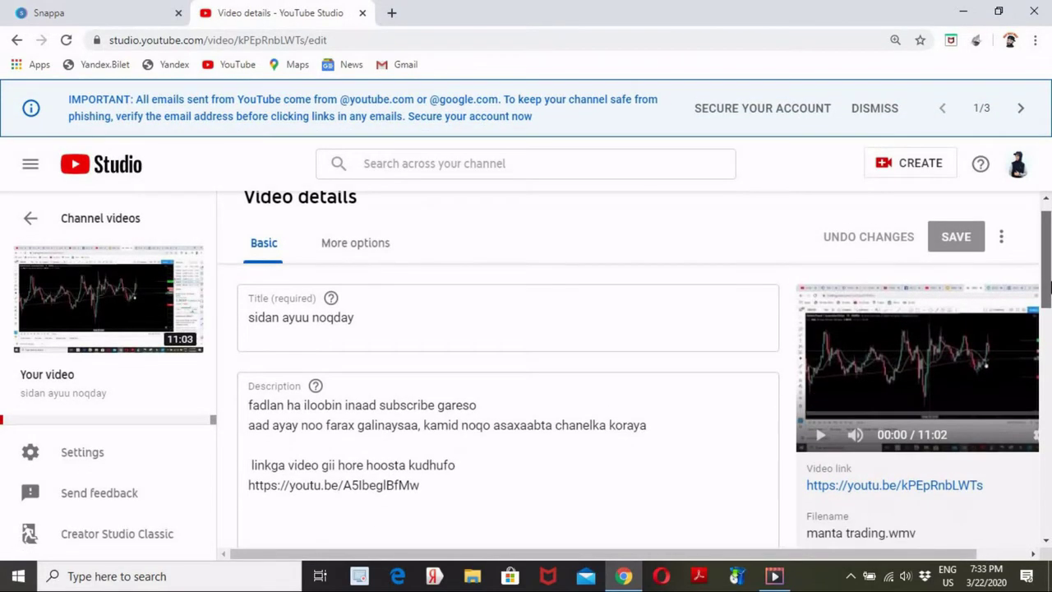
scroll(1049, 285, "down", 1)
scroll(1049, 261, "up", 1)
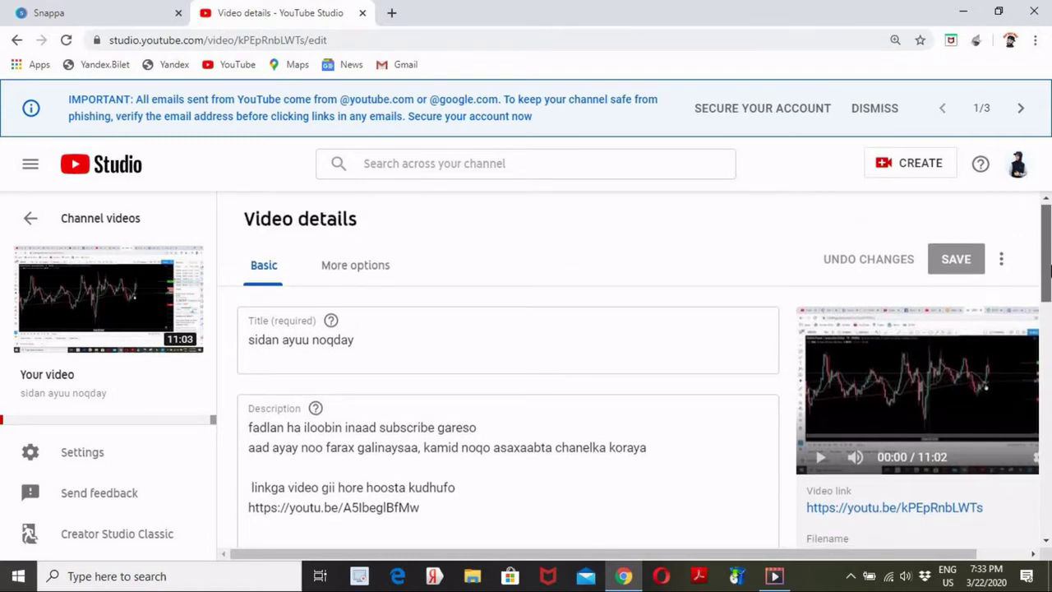
left_click_drag(1050, 285, 1046, 368)
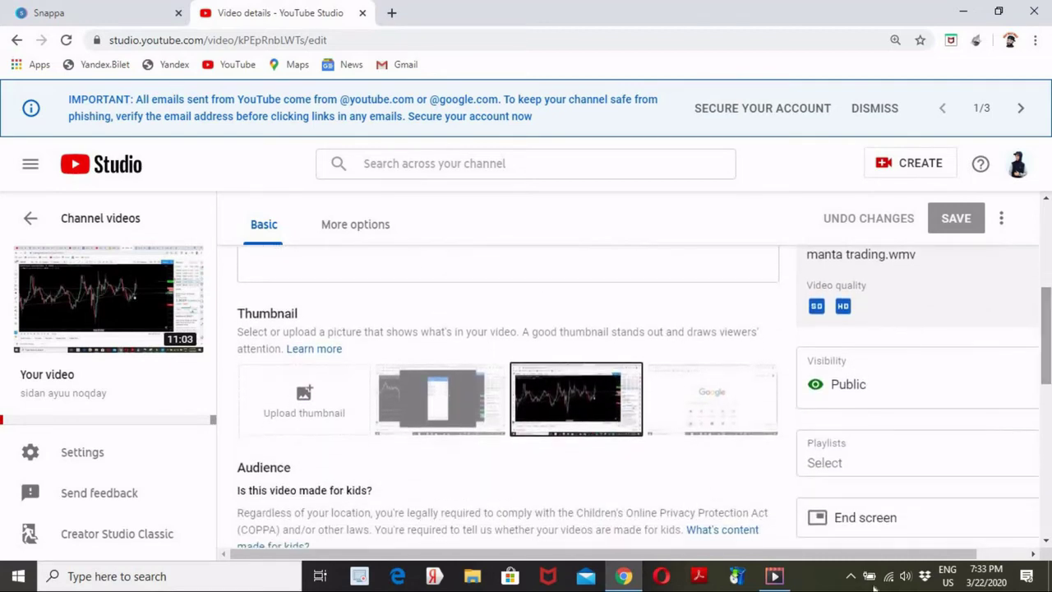
left_click(857, 520)
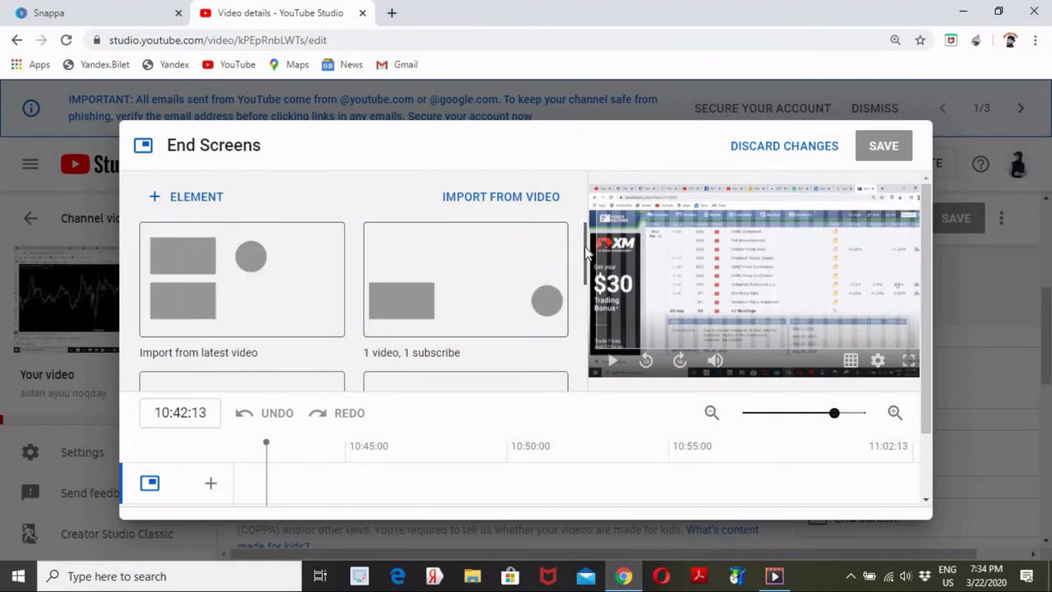
Look through the end screen templates and apply the "Import from latest video" layout to the video.
scroll(586, 253, "down", 1)
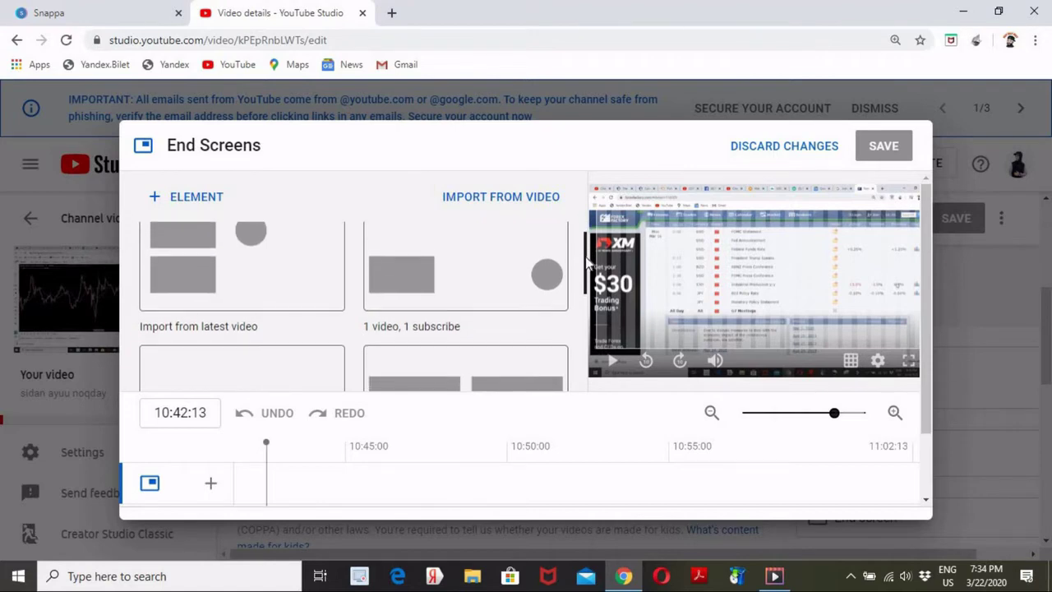
scroll(586, 253, "up", 1)
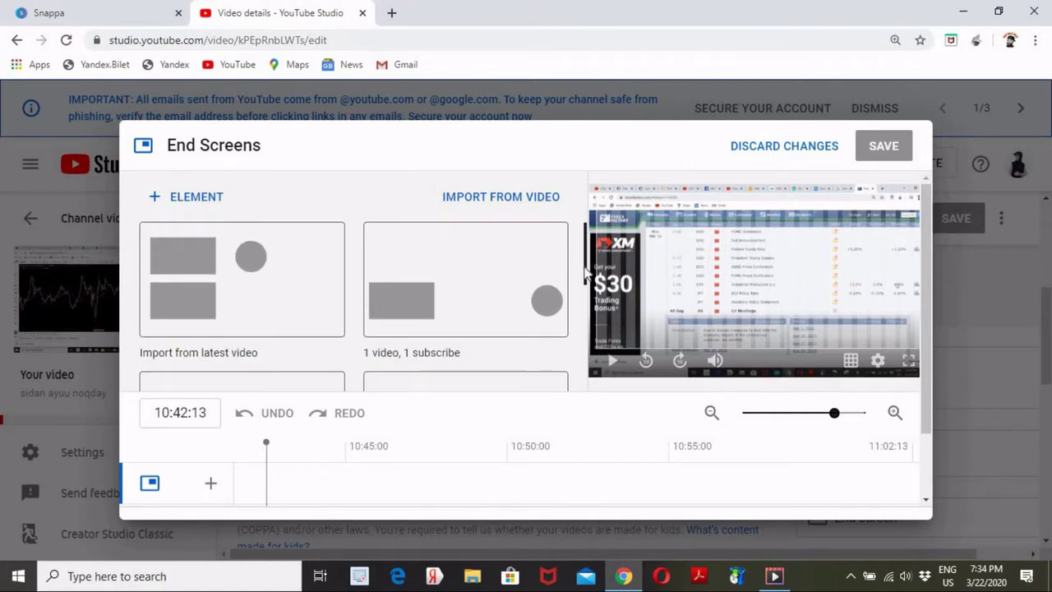
scroll(587, 284, "down", 2)
scroll(586, 279, "down", 3)
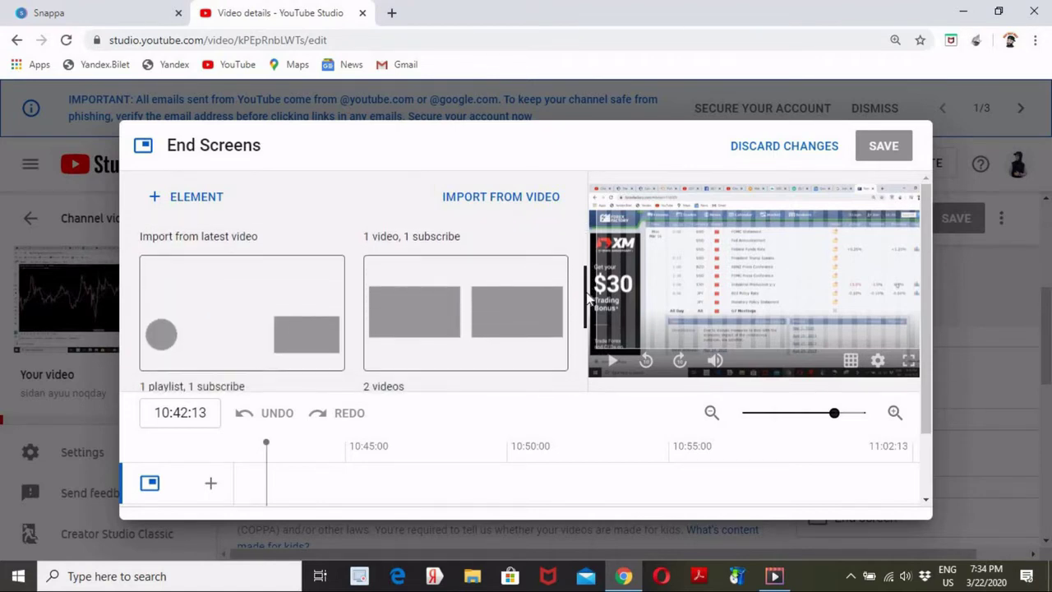
scroll(586, 294, "down", 2)
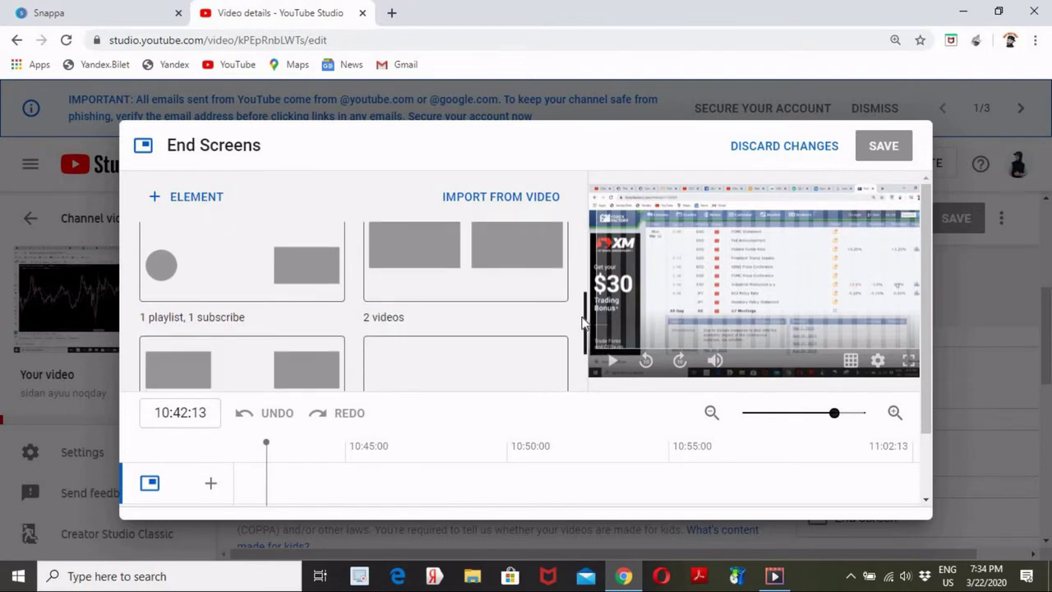
scroll(574, 339, "down", 3)
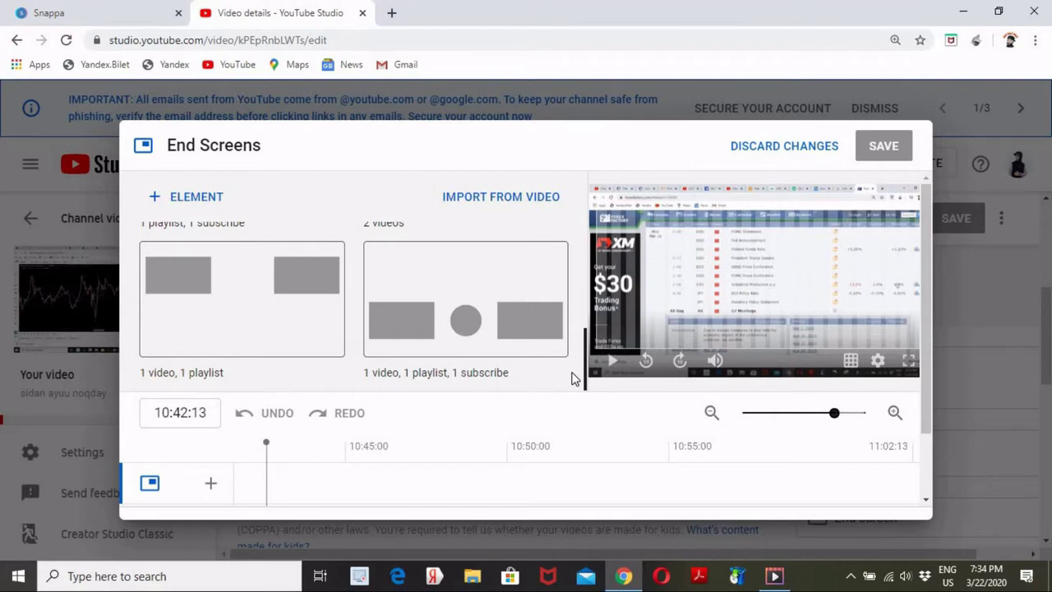
scroll(585, 248, "up", 8)
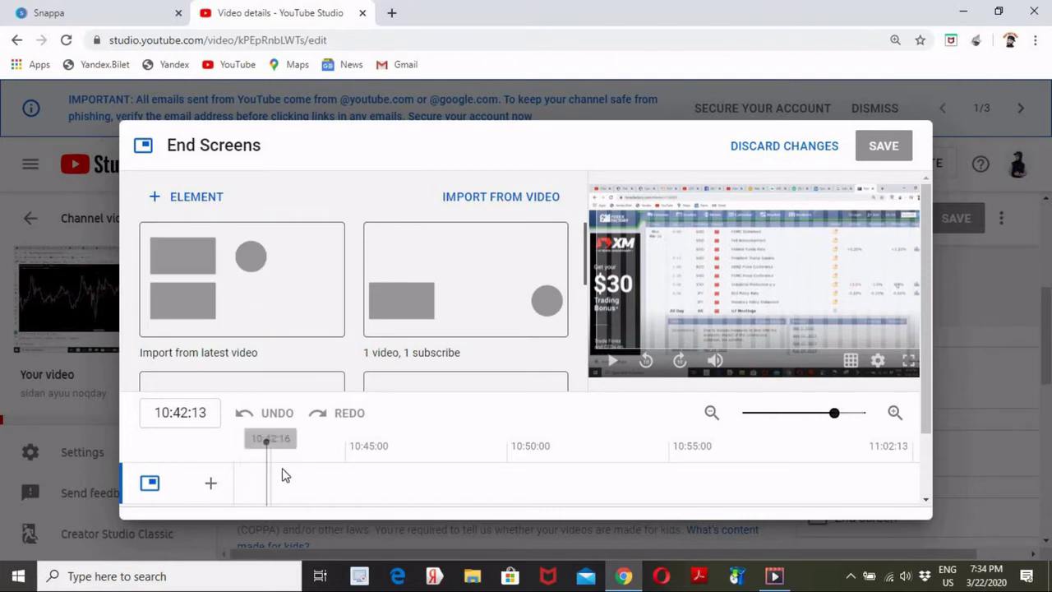
left_click(243, 281)
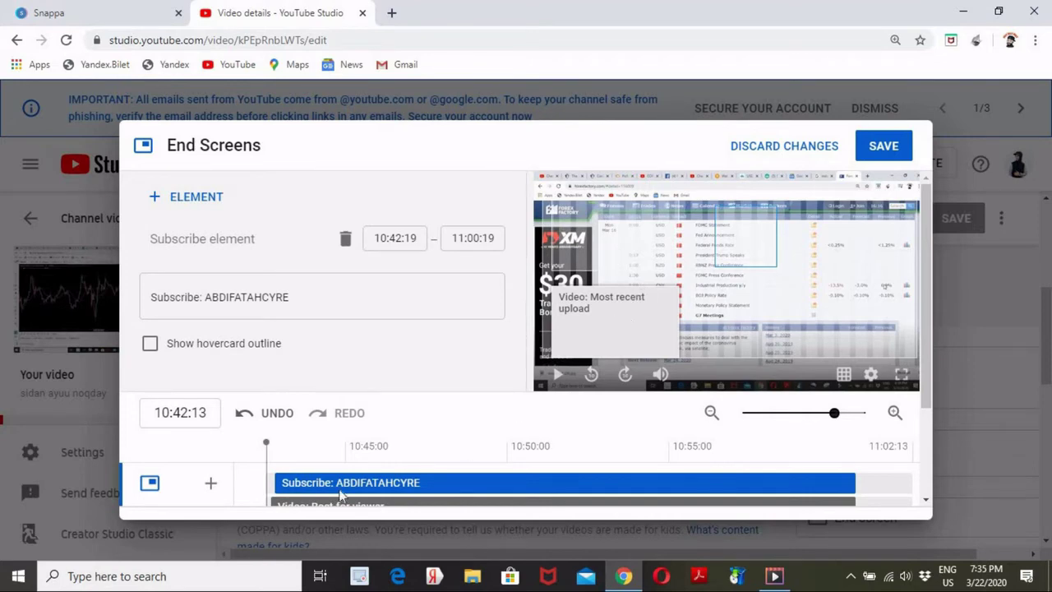
Open Snipping Tool, capture the end screen preview with its video and subscribe elements, and minimize the snip window.
left_click(161, 578)
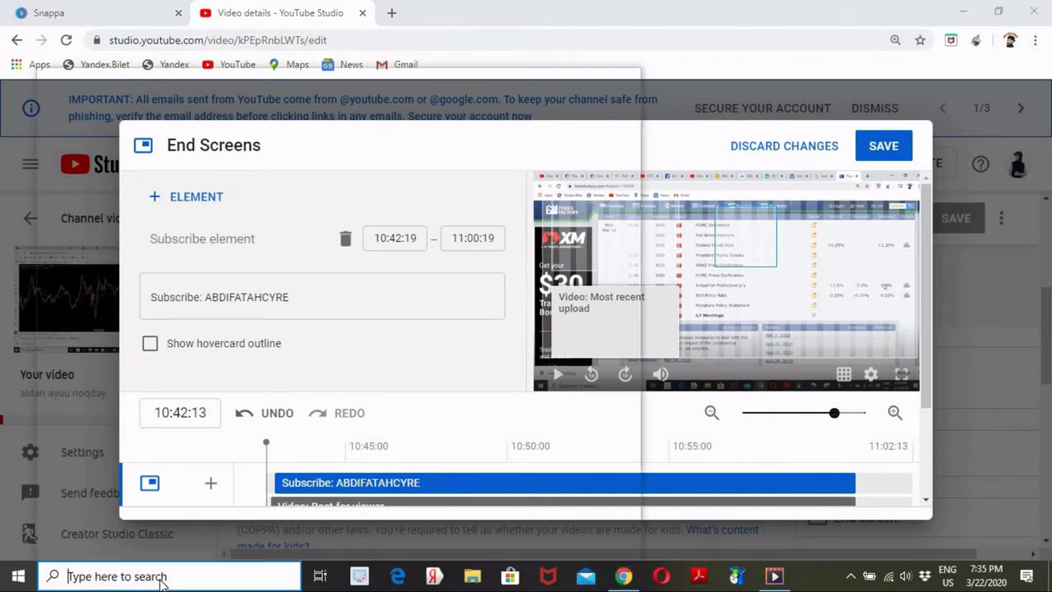
type("s")
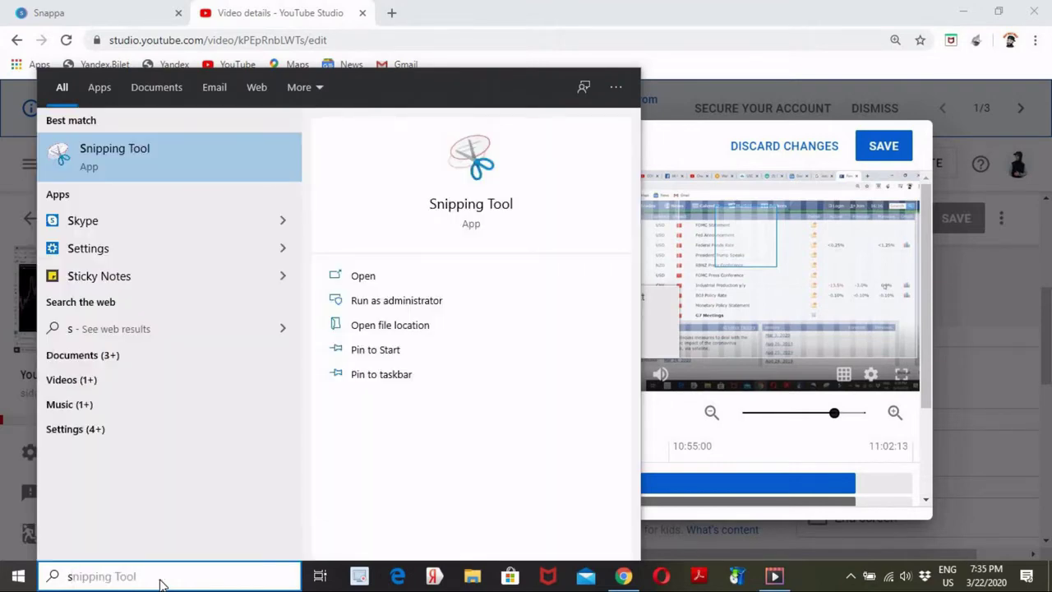
left_click(142, 165)
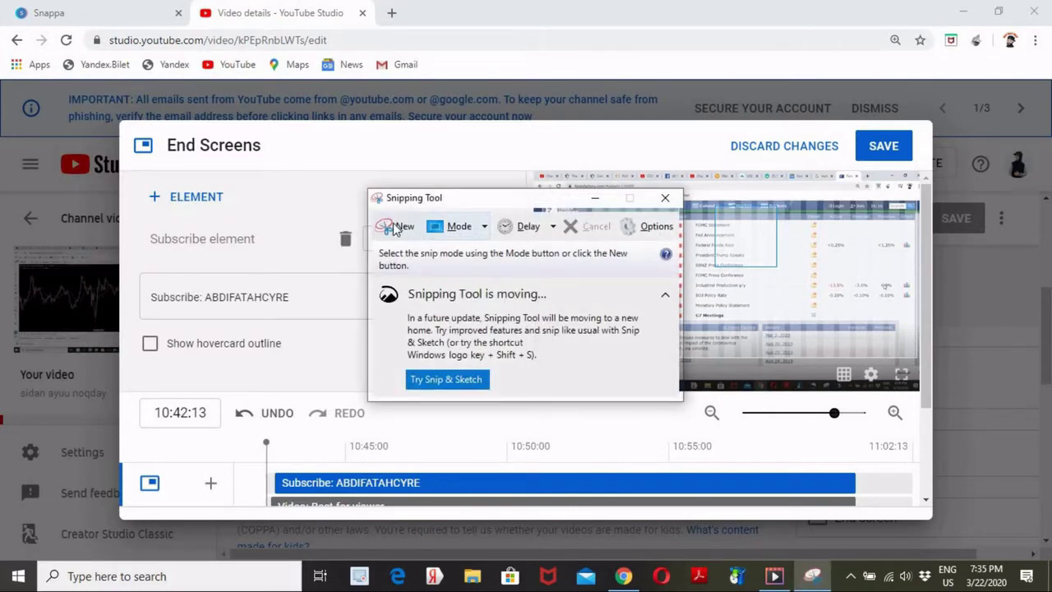
left_click(395, 226)
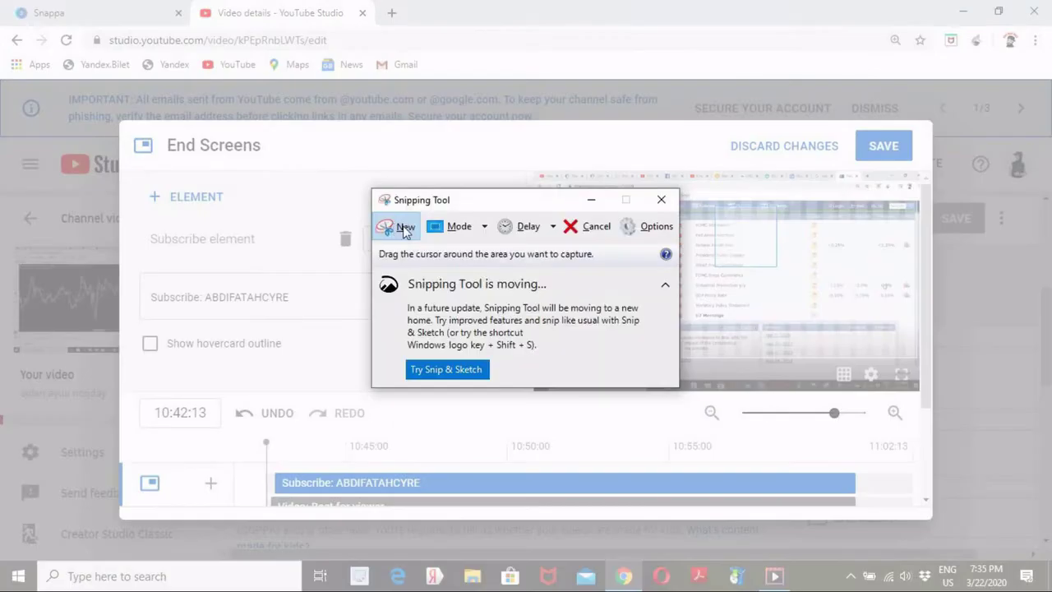
left_click_drag(920, 388, 535, 169)
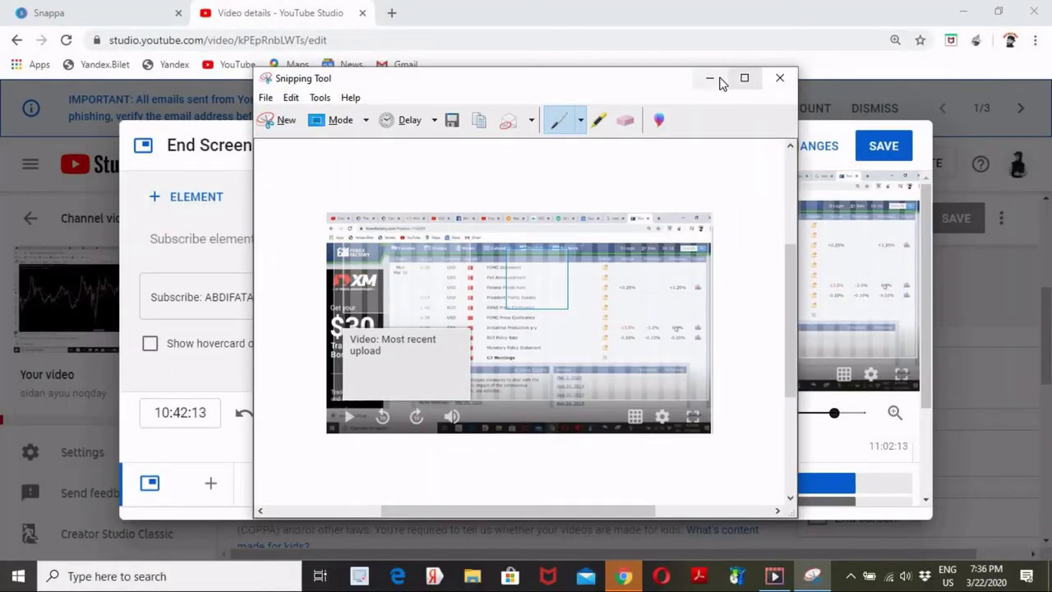
left_click(710, 80)
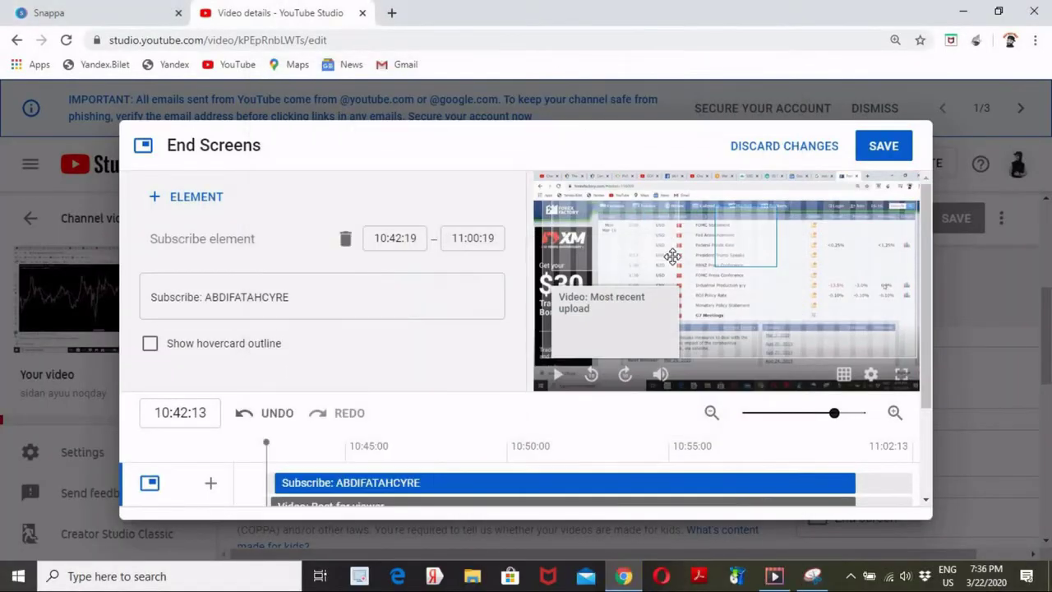
Switch back to Snappa and upload the image file "Capture" from the Music folder to the graphics uploads.
left_click(136, 7)
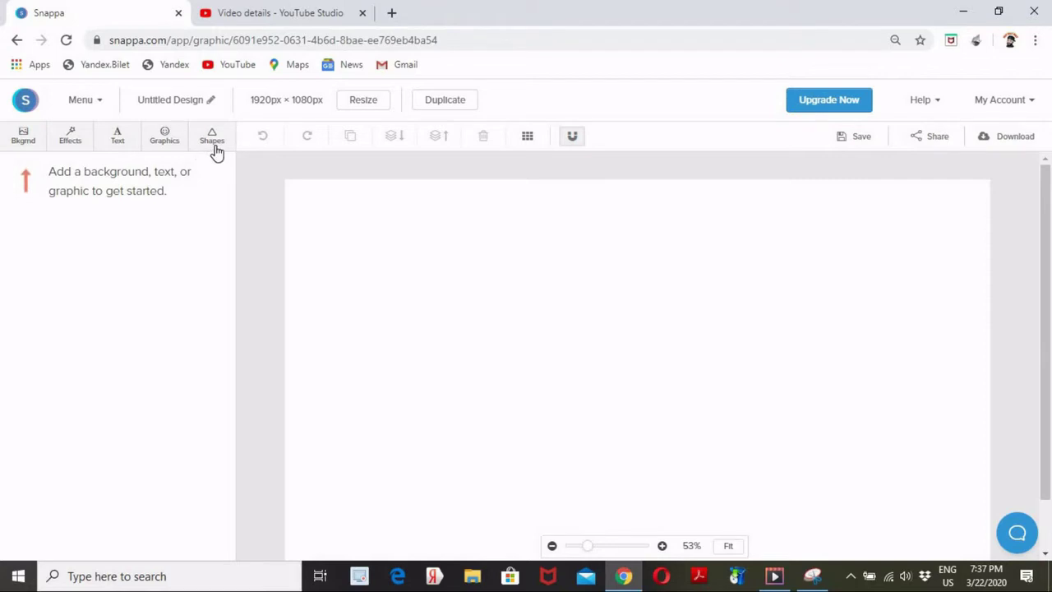
left_click(183, 141)
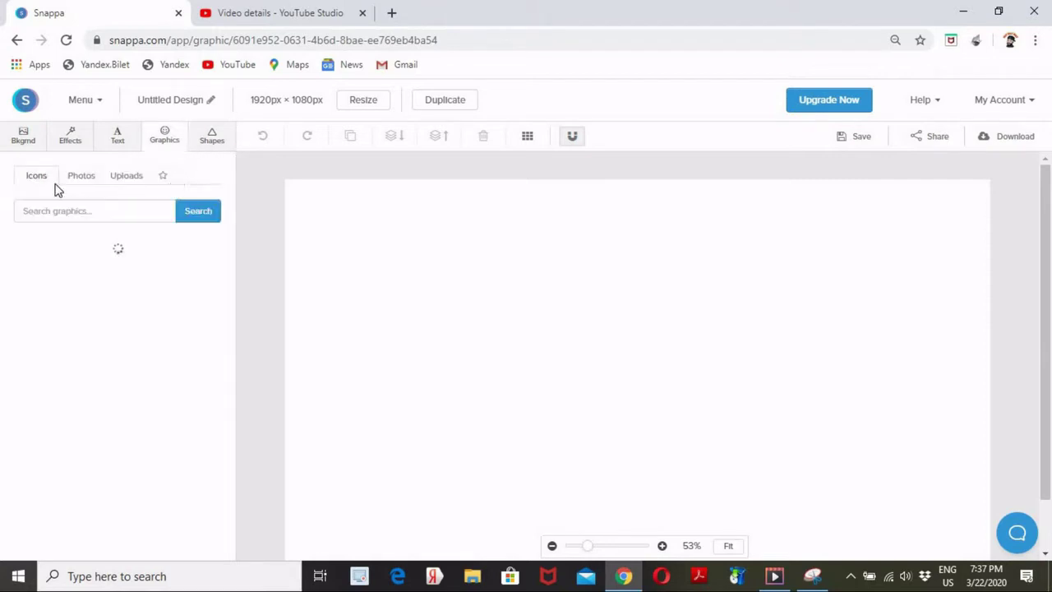
left_click(123, 176)
left_click(127, 219)
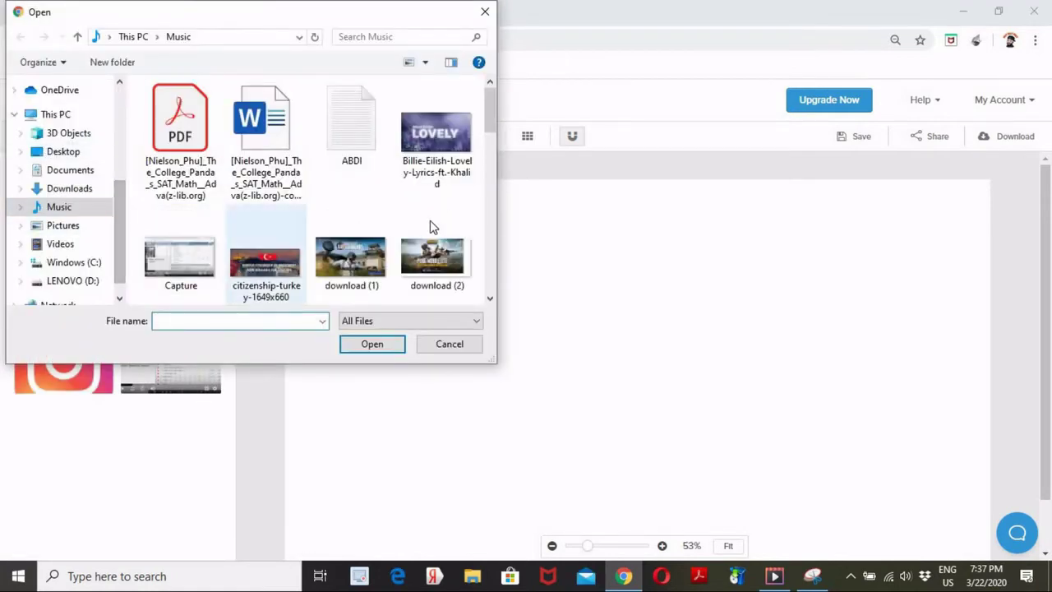
left_click(174, 252)
left_click(372, 344)
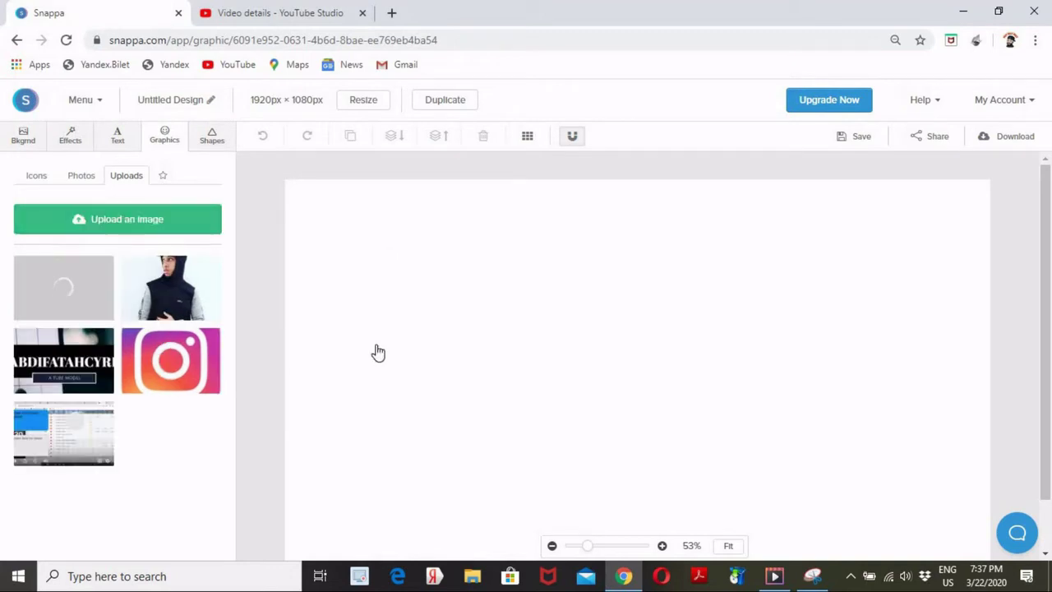
Add the uploaded end screen screenshot with the blue "Most recent upload" box to the canvas and position it near the middle.
left_click(45, 444)
left_click_drag(654, 315, 617, 282)
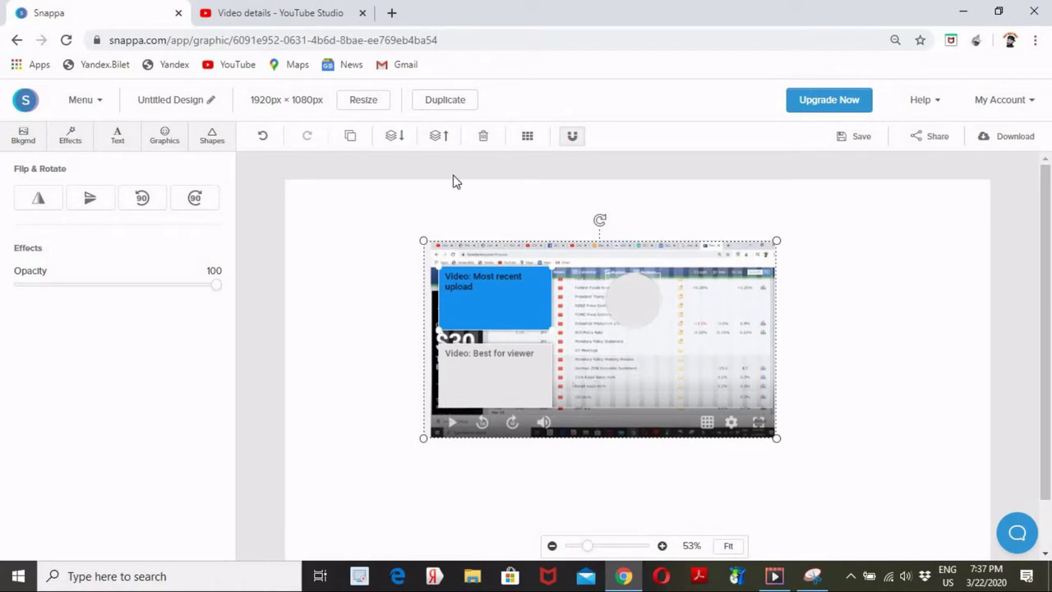
left_click_drag(579, 345, 600, 367)
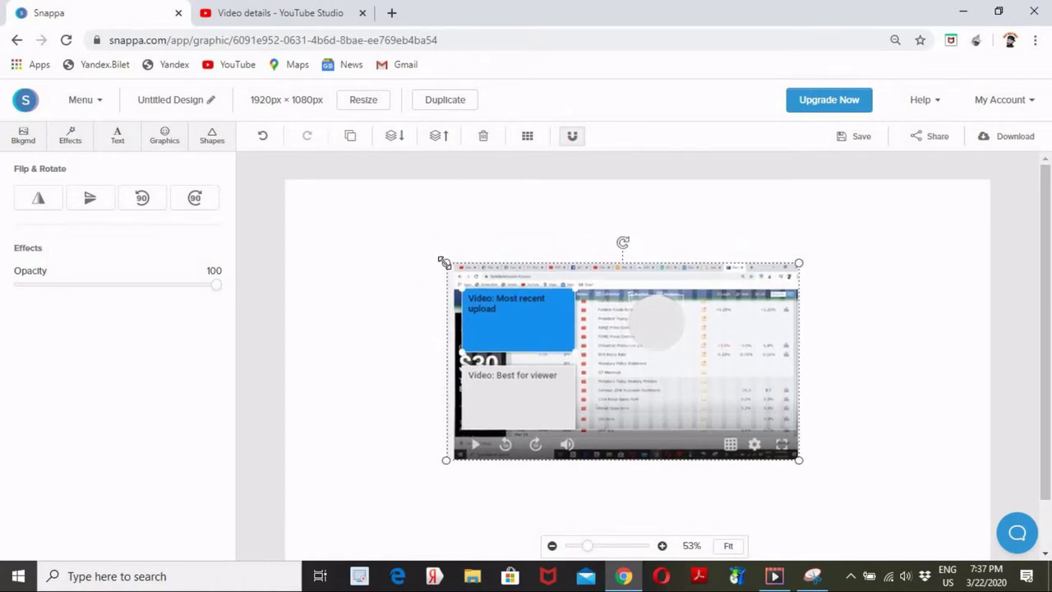
Enlarge the end screen screenshot so that it fills the whole canvas, and deselect it.
mouse_move(318, 189)
left_mouse_down()
mouse_move(293, 176)
mouse_move(279, 183)
mouse_move(301, 194)
left_mouse_up()
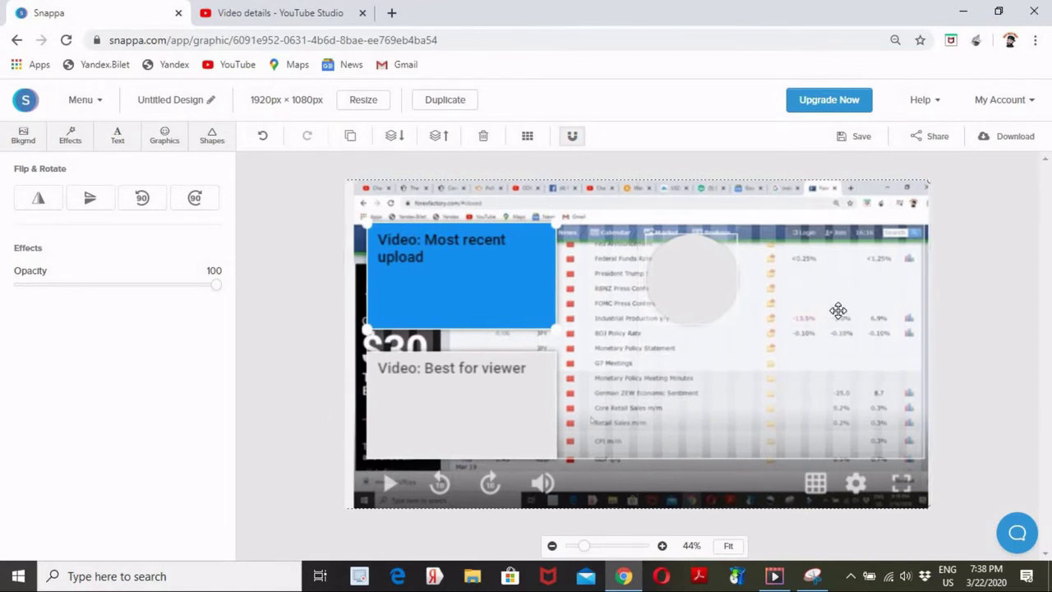
left_click(972, 376)
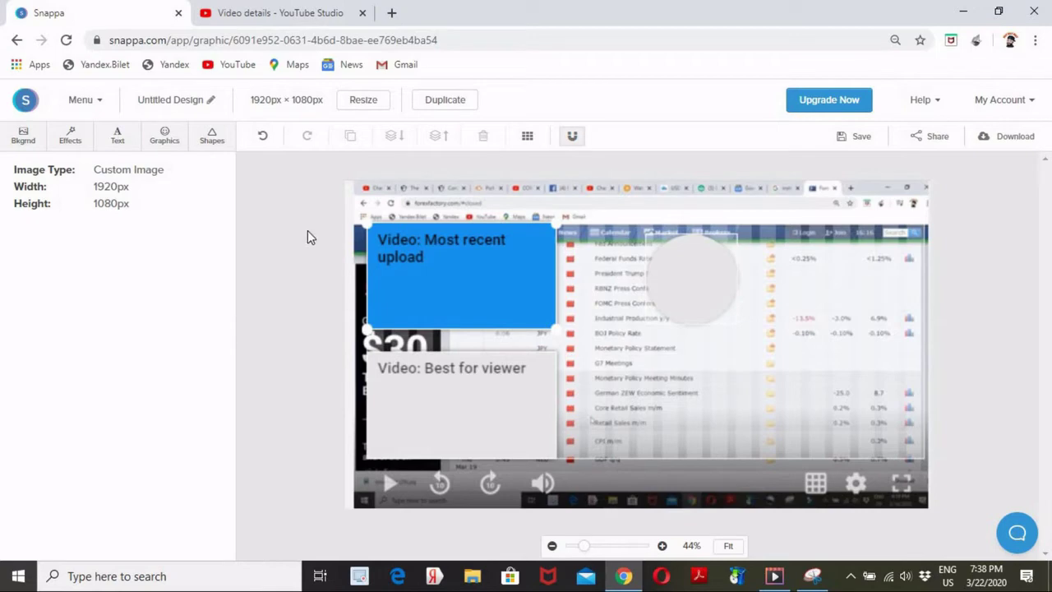
Add a solid dark rectangle and resize it to exactly cover the blue "Video: Most recent upload" box.
left_click(168, 138)
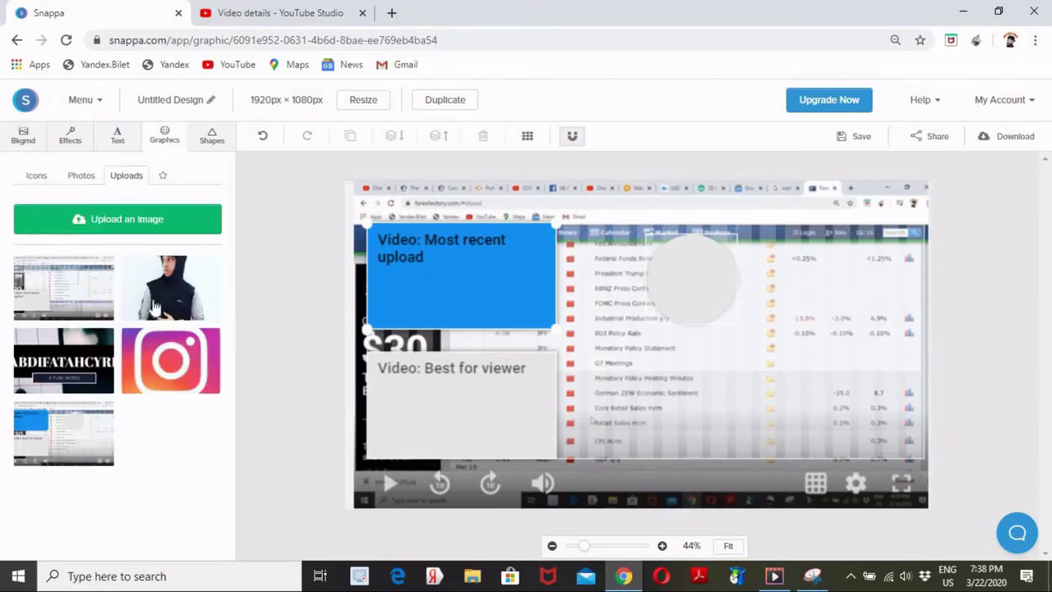
left_click(36, 176)
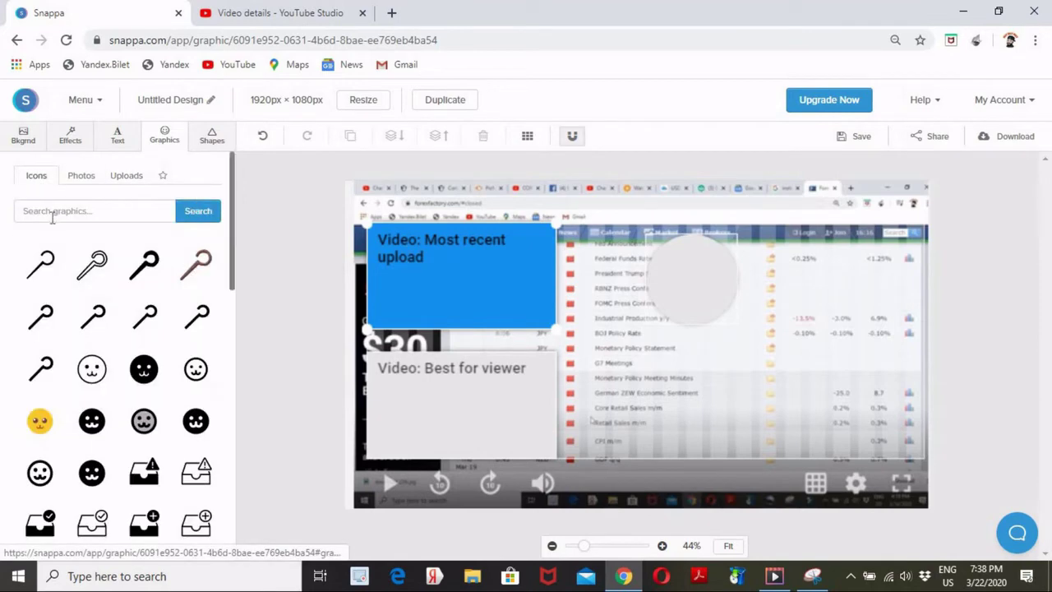
left_click(212, 135)
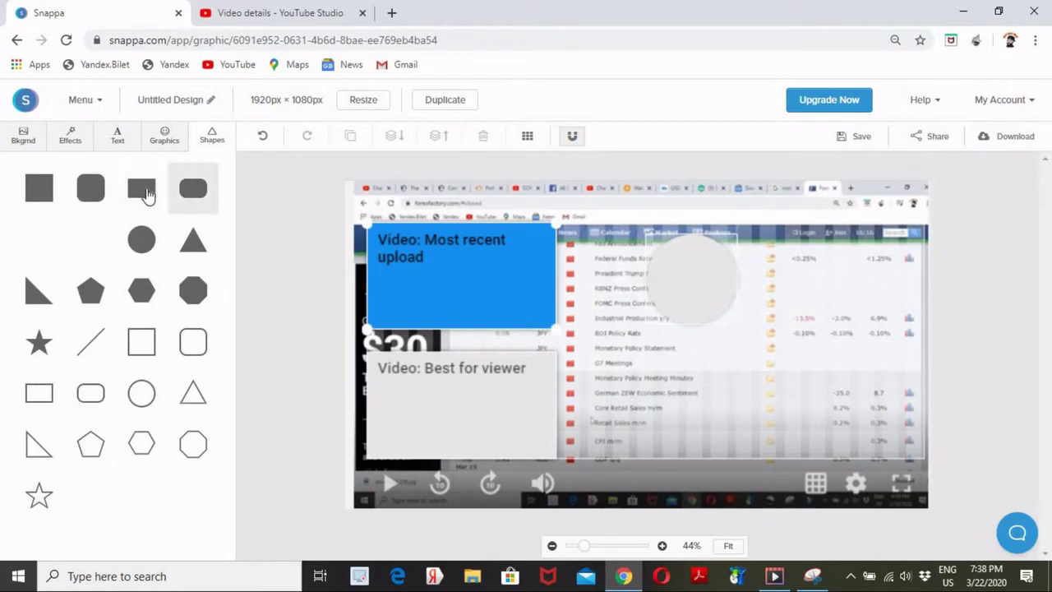
left_click(146, 194)
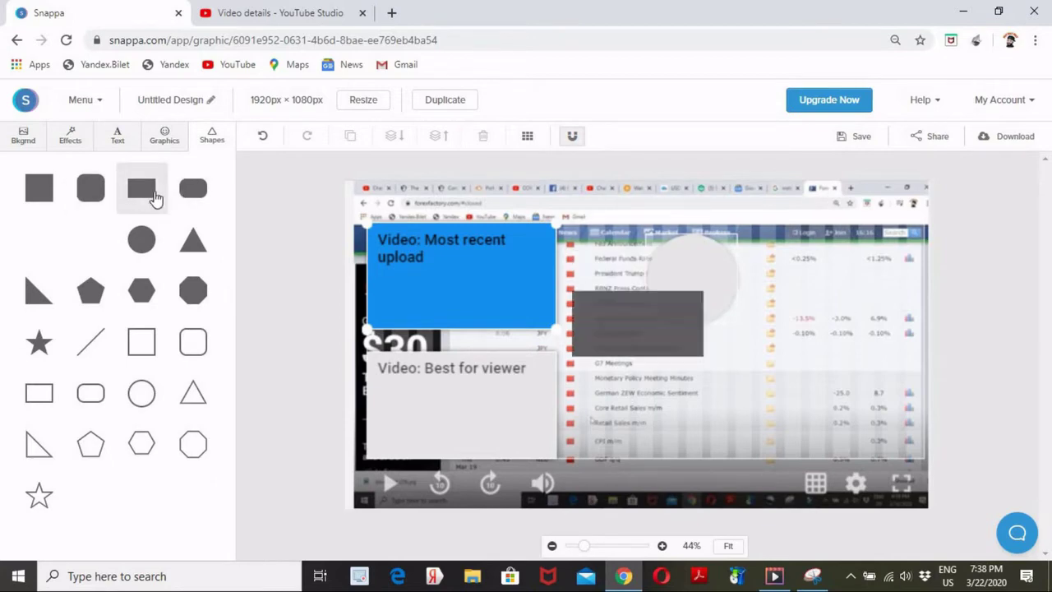
left_click_drag(646, 346, 505, 274)
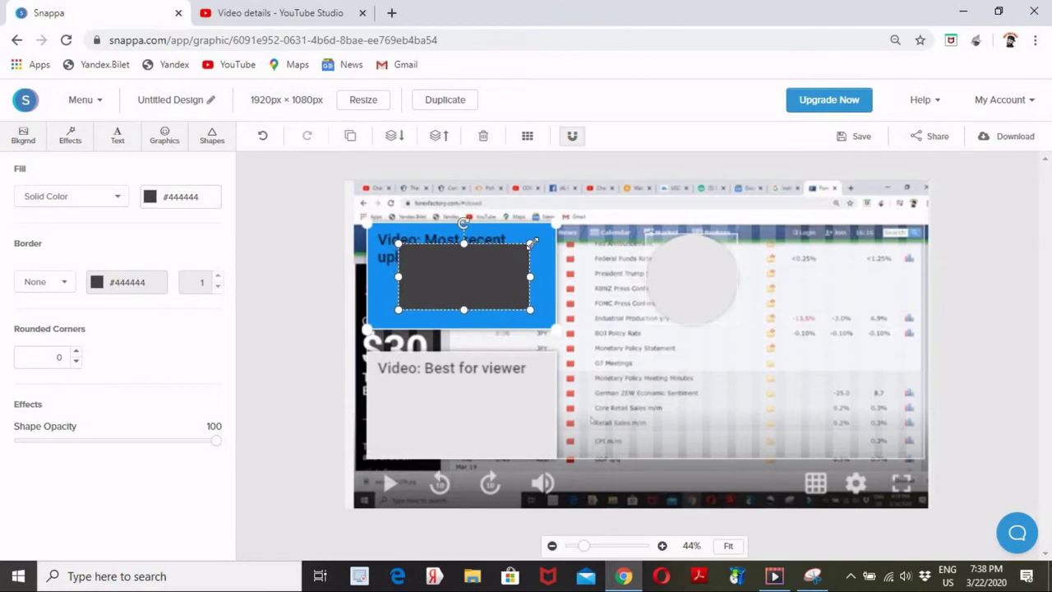
left_click_drag(541, 236, 559, 229)
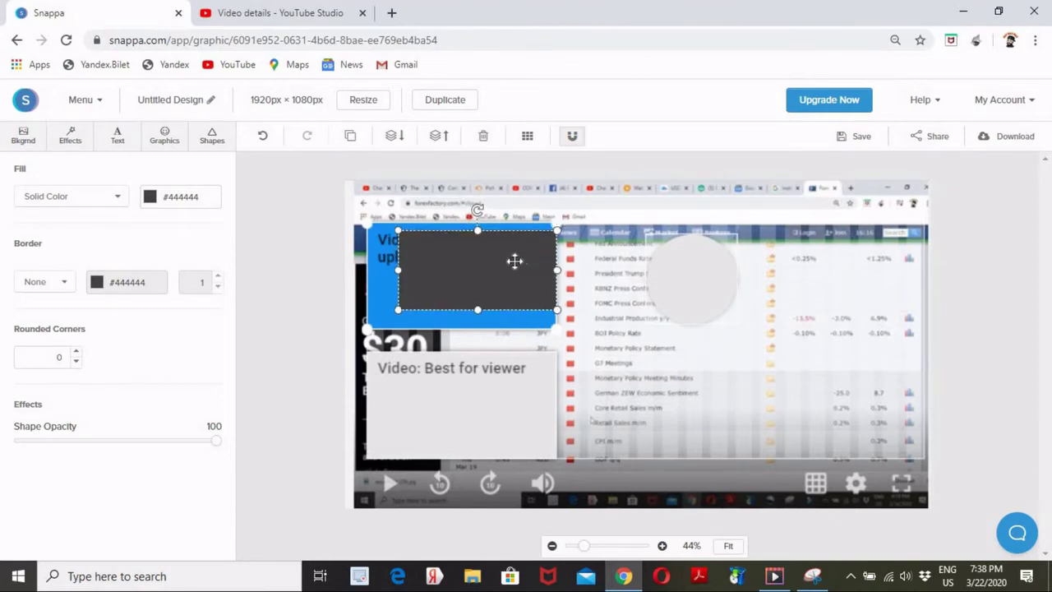
left_click_drag(511, 261, 557, 263)
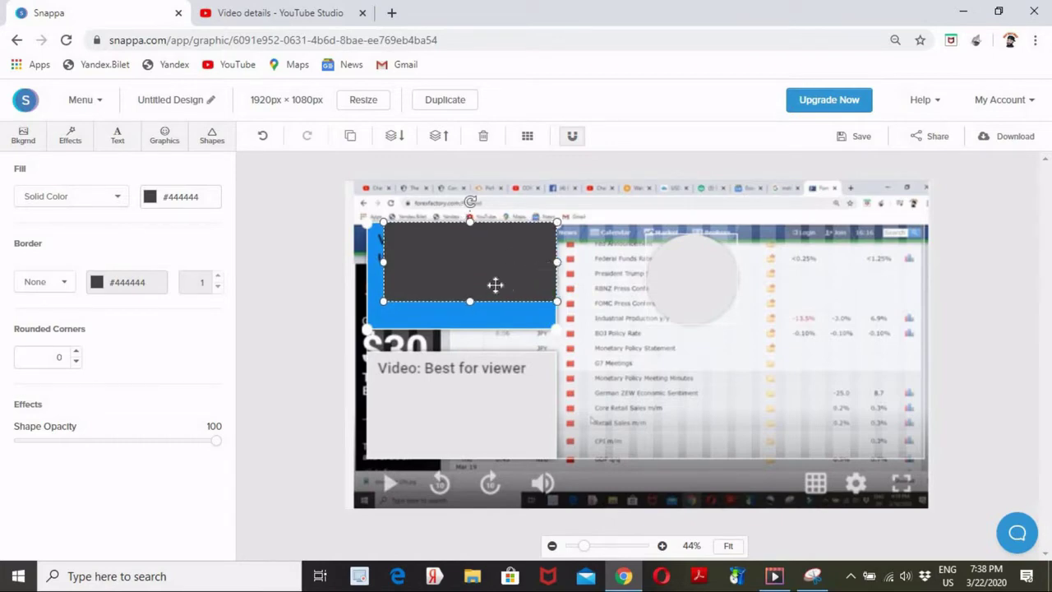
left_click_drag(382, 262, 362, 258)
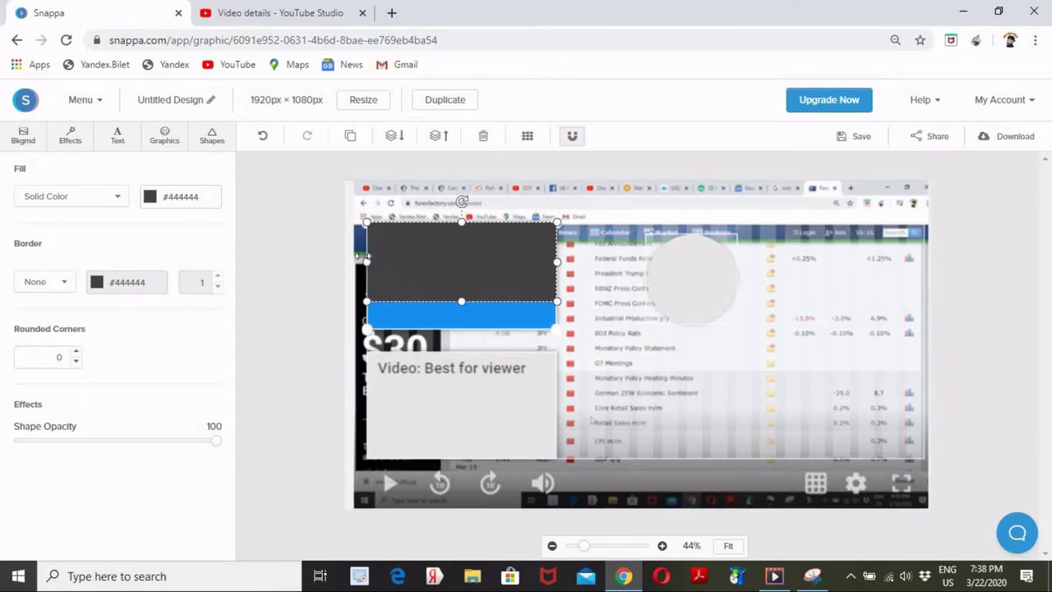
left_click_drag(464, 307, 465, 324)
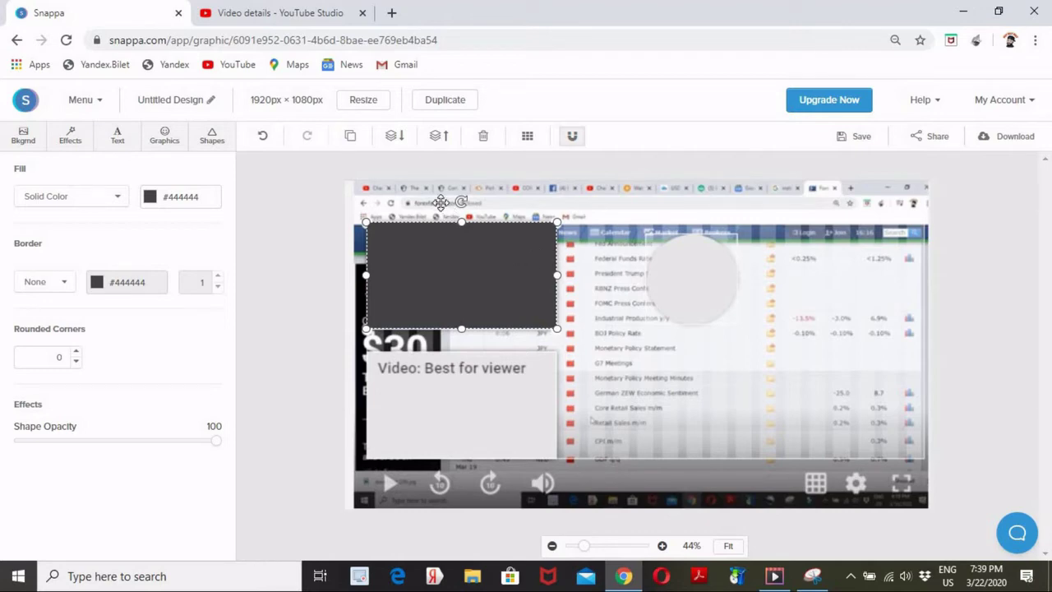
Duplicate the rectangle and place the copy exactly over the "Video: Best for viewer" box.
left_click(349, 140)
left_click_drag(477, 261, 473, 386)
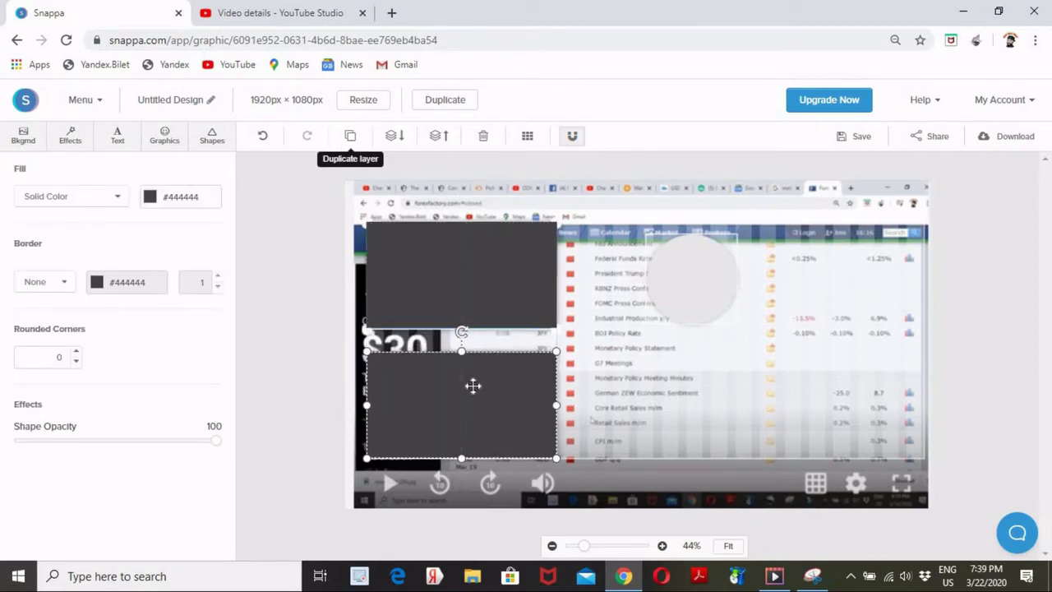
left_click(696, 377)
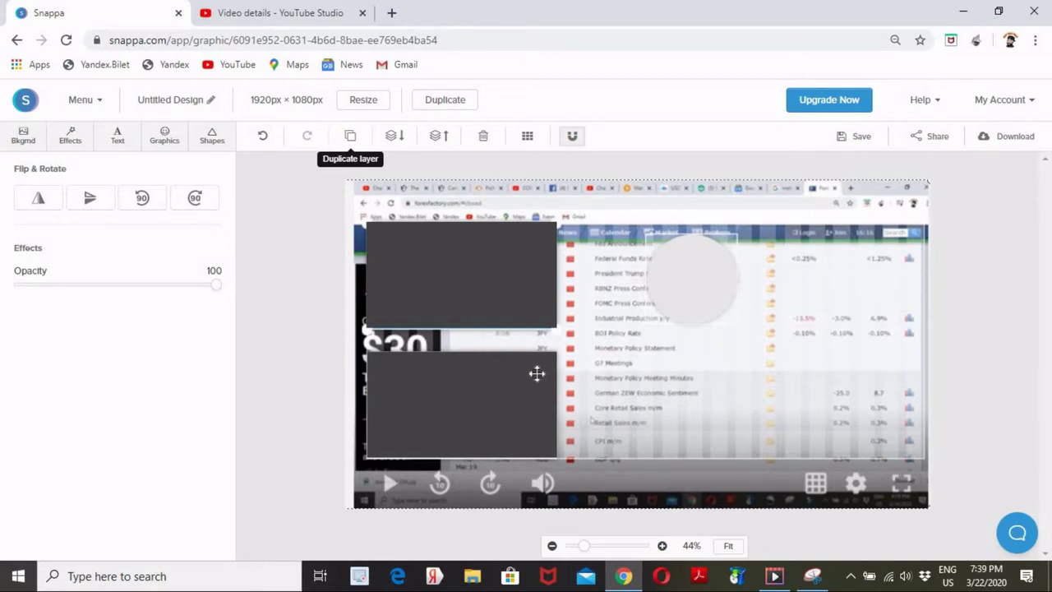
left_click_drag(484, 374, 712, 227)
left_click_drag(698, 324, 483, 406)
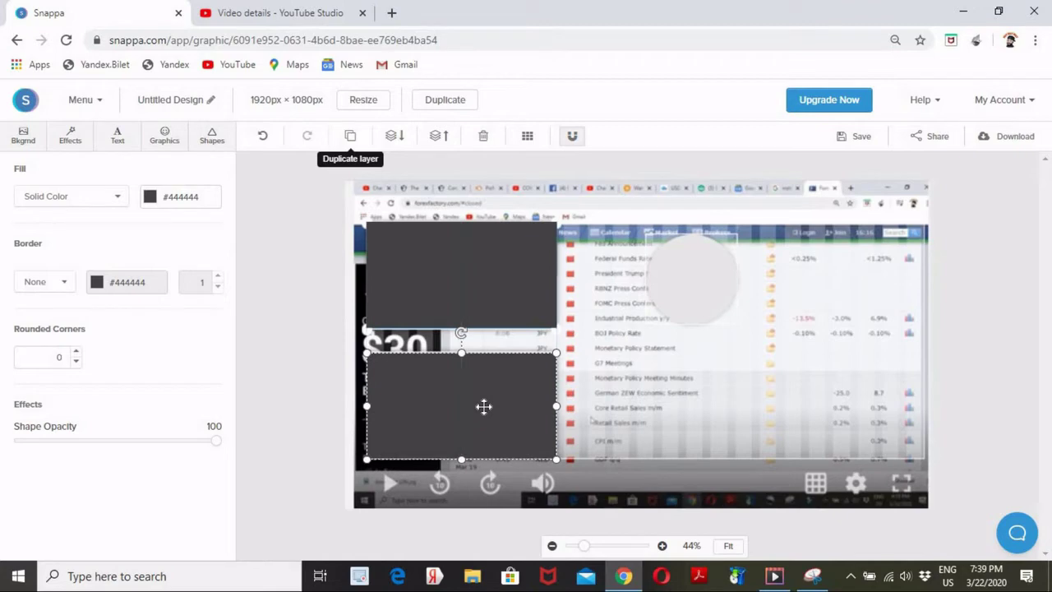
left_click(710, 349)
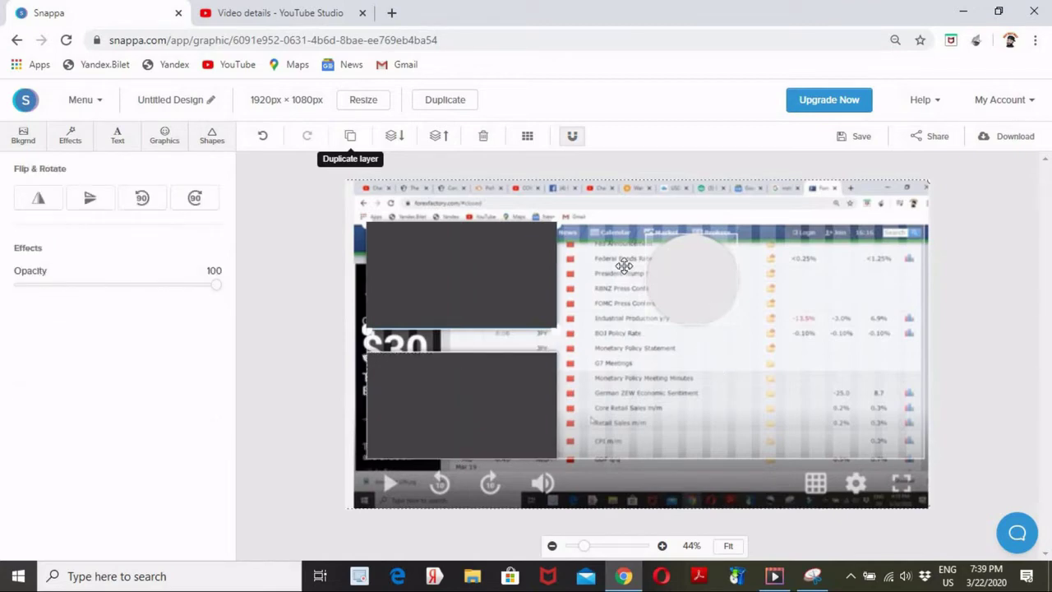
Add a solid circle, shrink it and align it so that it exactly covers the screenshot's round subscribe placeholder.
left_click(217, 143)
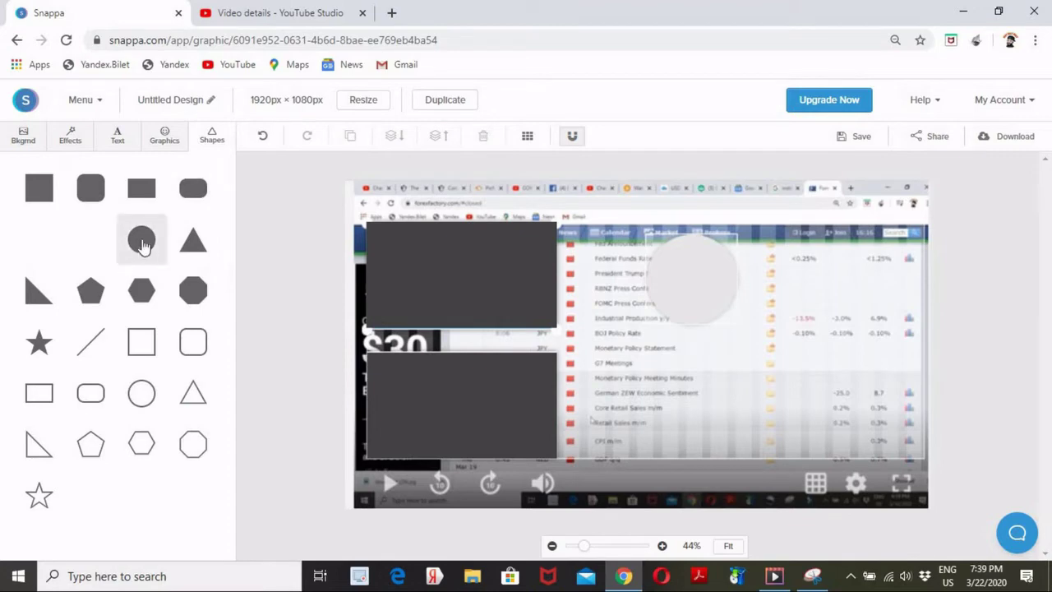
left_click(648, 355)
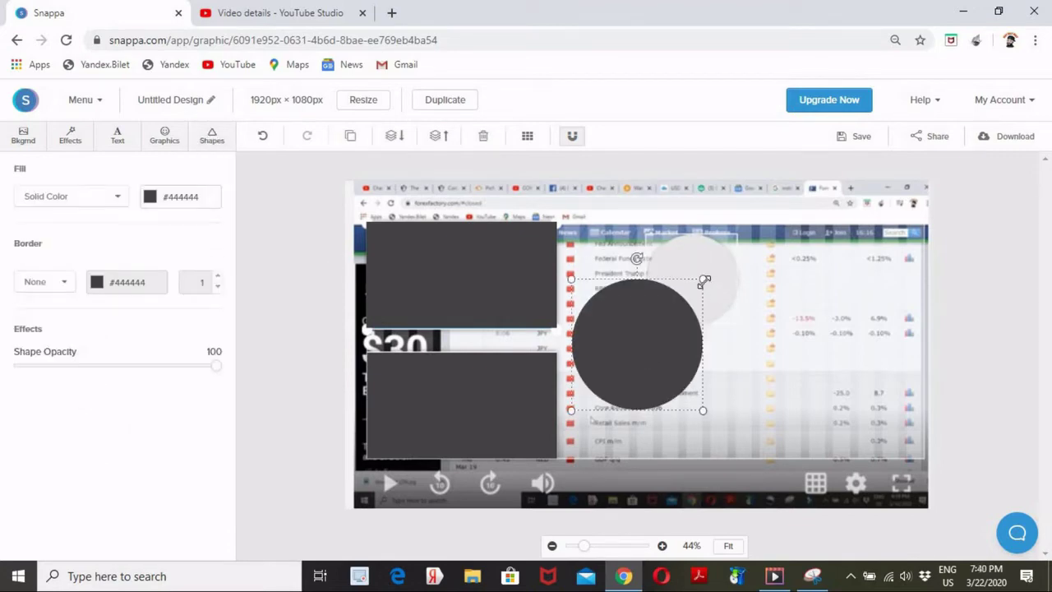
left_click_drag(692, 301, 670, 314)
left_click_drag(609, 362, 732, 241)
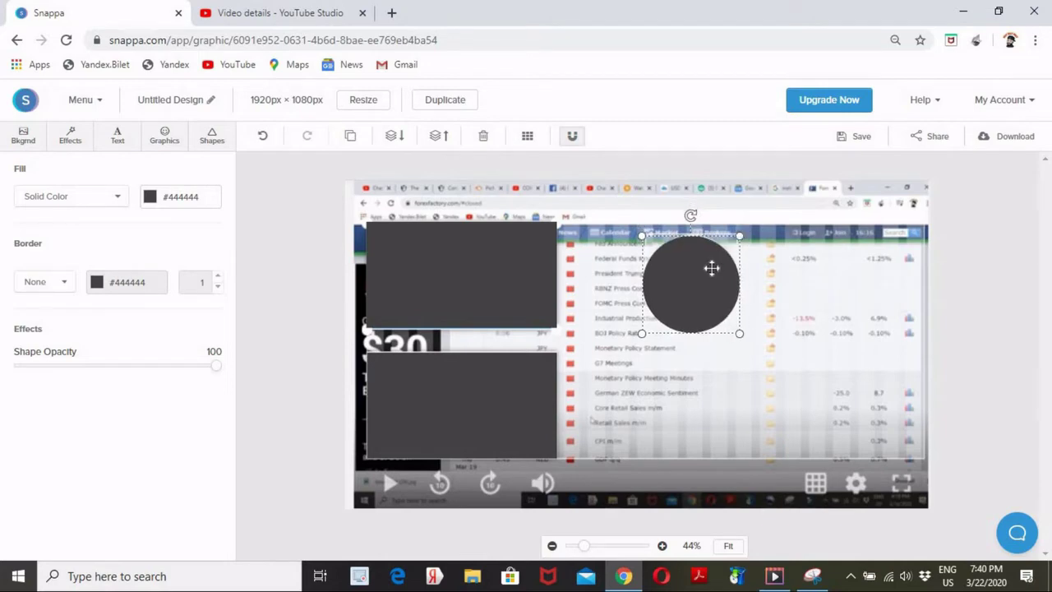
key("Up")
key("Up")
key("Up")
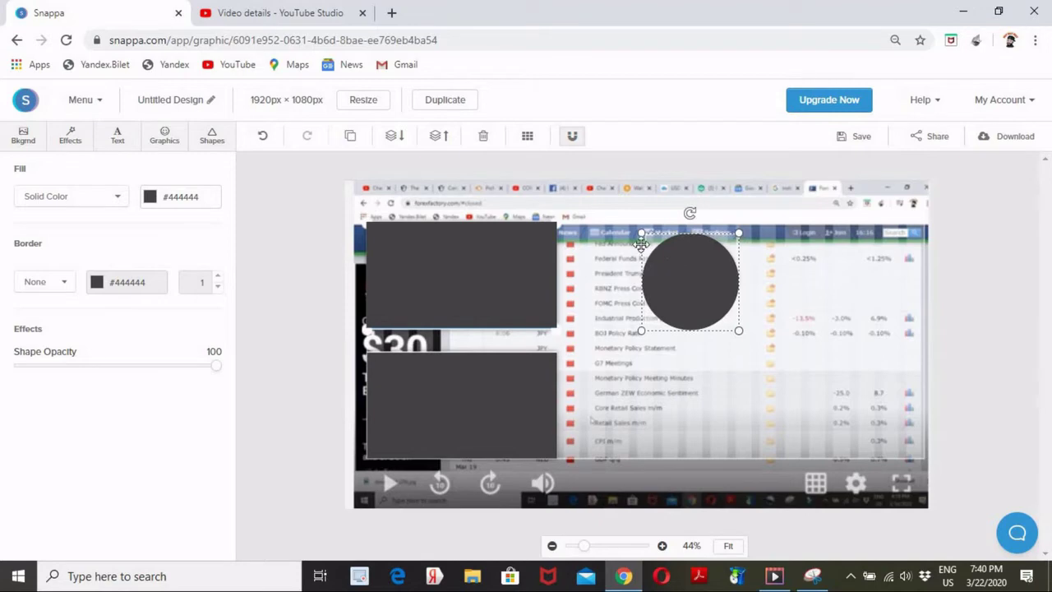
left_click_drag(647, 236, 650, 242)
left_click_drag(689, 277, 688, 266)
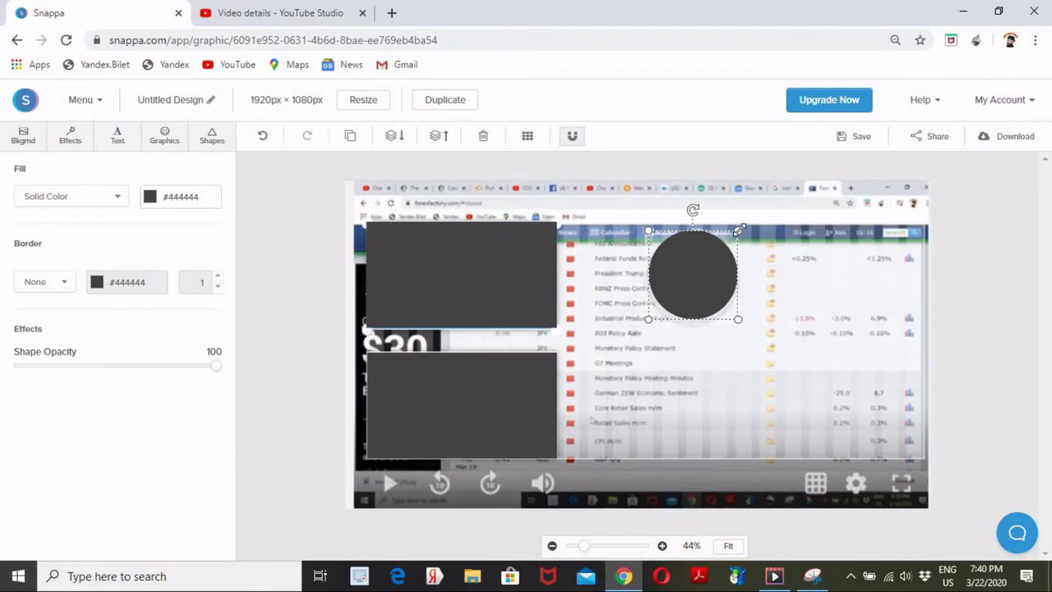
left_click_drag(738, 231, 729, 244)
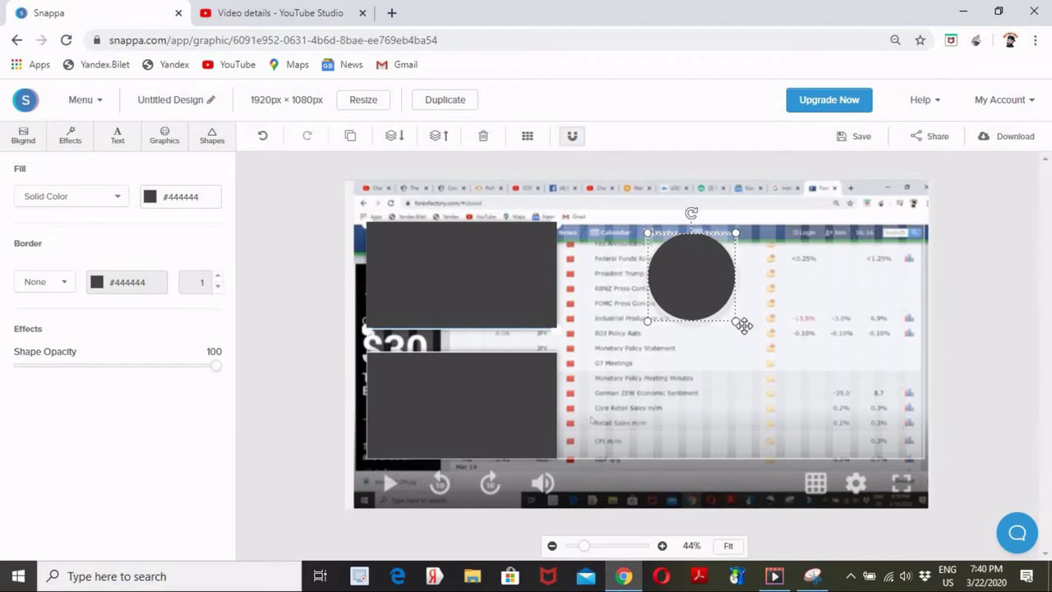
left_click_drag(736, 324, 739, 324)
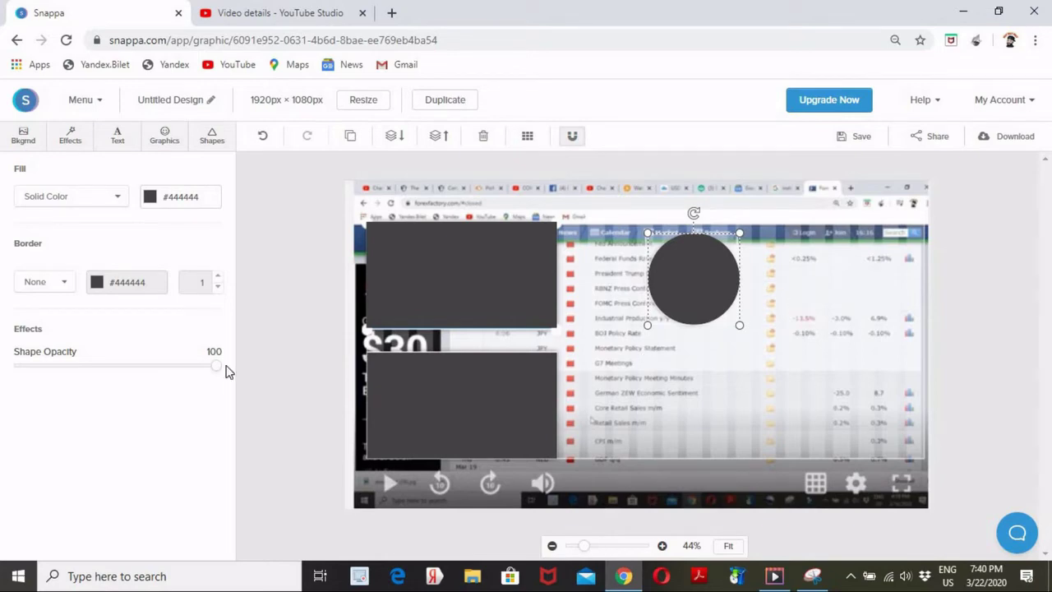
Set the opacity of the background screenshot to 0, leaving the two rectangles and the circle fully opaque.
left_click_drag(218, 373, 265, 372)
left_click(765, 349)
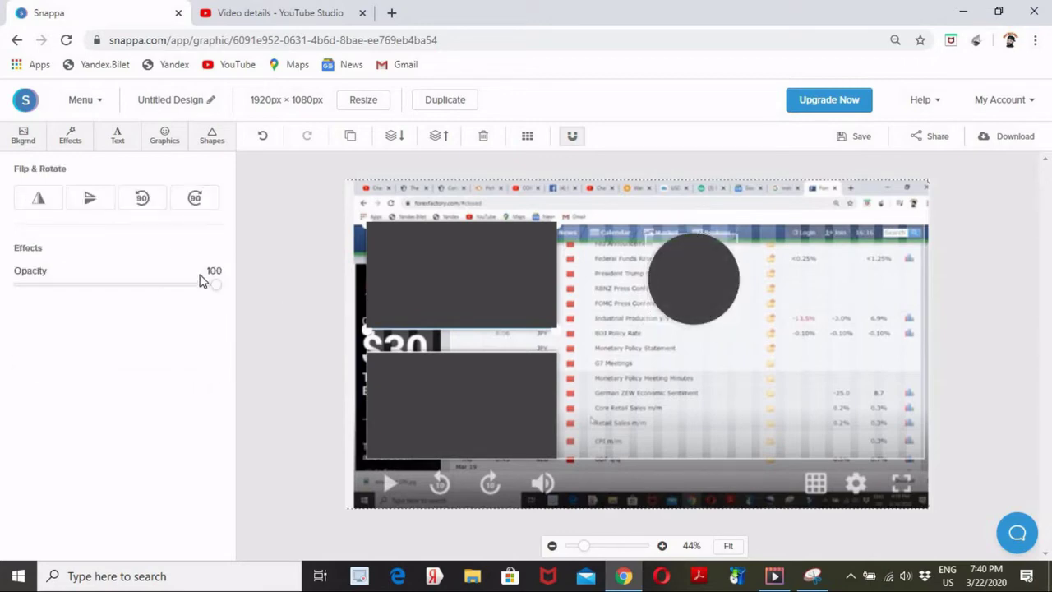
left_click_drag(216, 284, 0, 311)
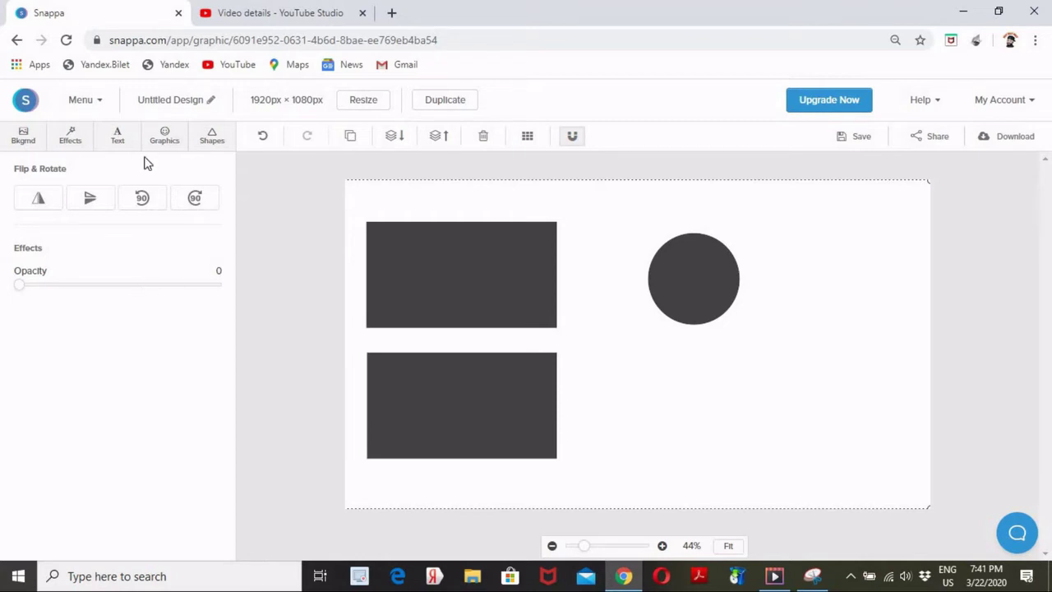
Add a heading text below the circle and change its wording to "subscribe".
left_click(122, 141)
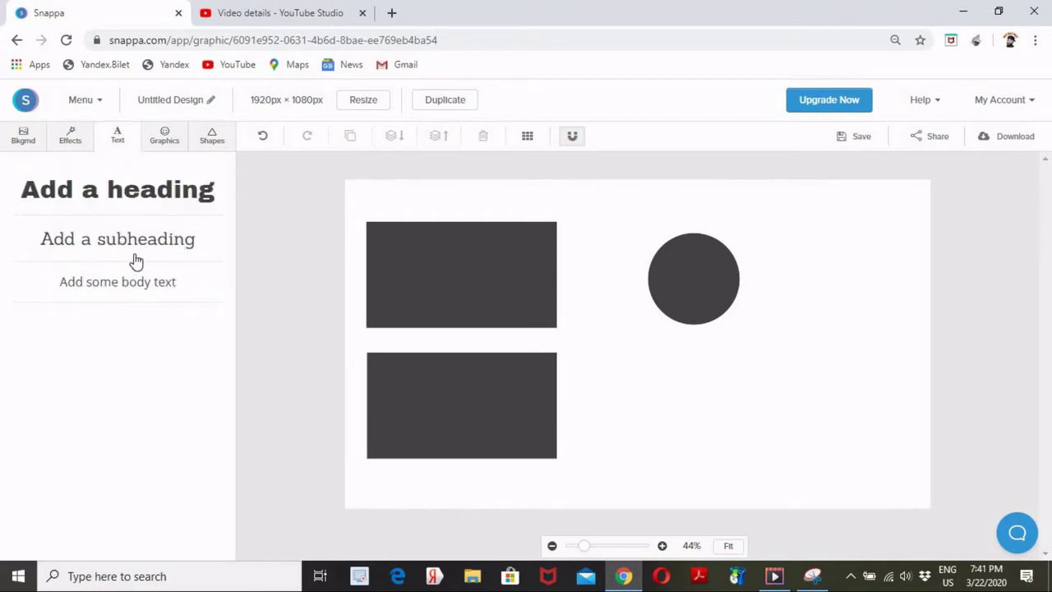
left_click_drag(600, 299, 742, 389)
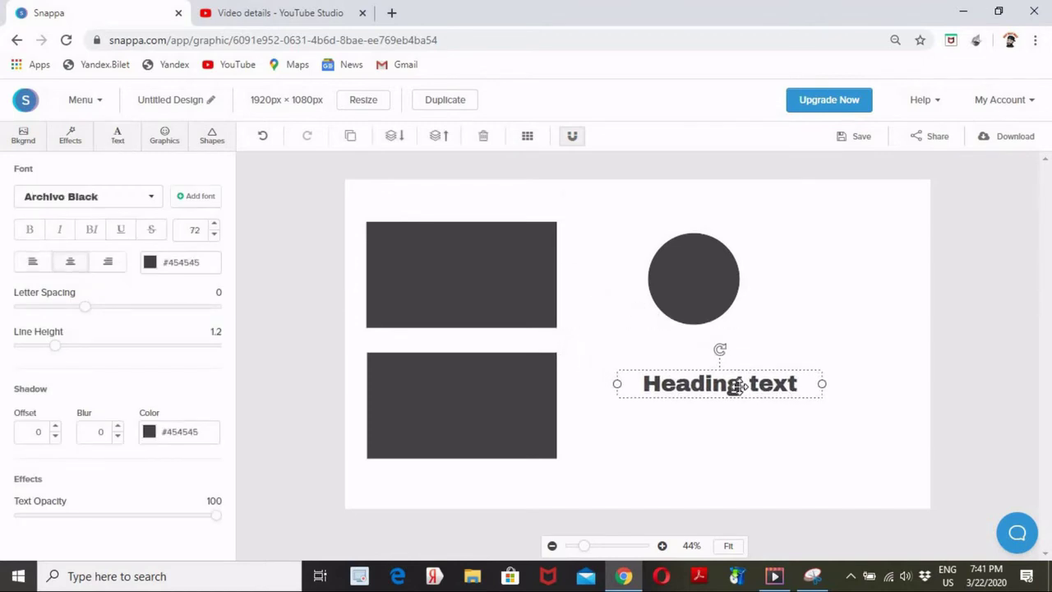
double_click(742, 389)
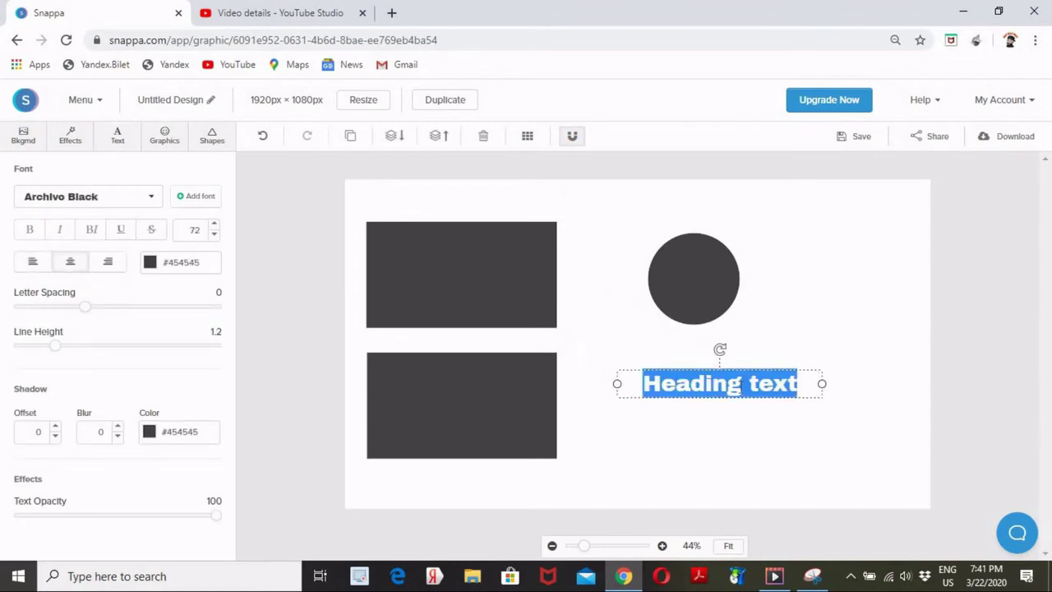
type("sun")
key("BackSpace")
type("bscribe")
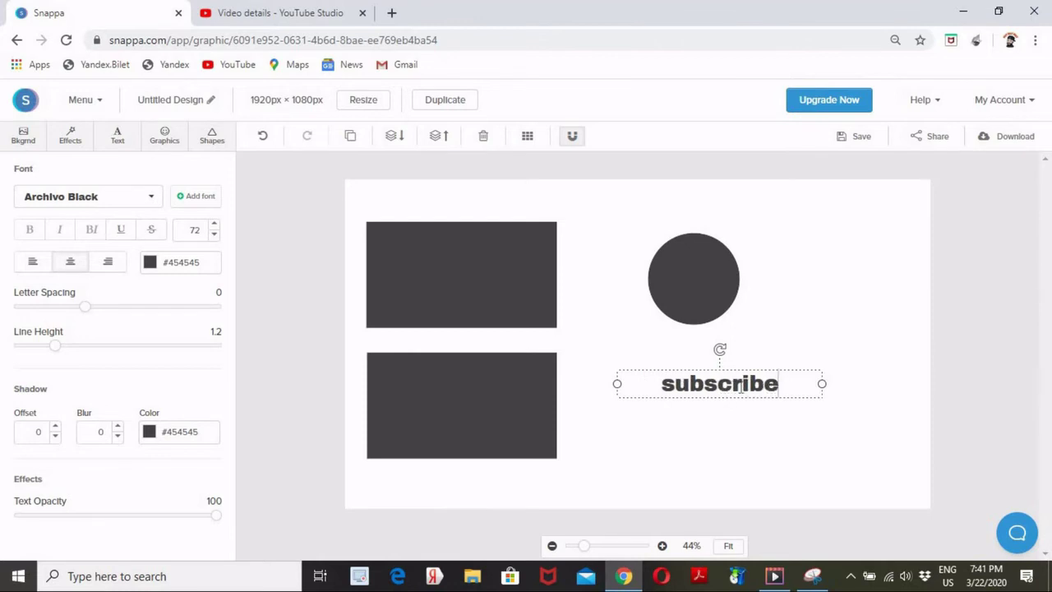
left_click(773, 415)
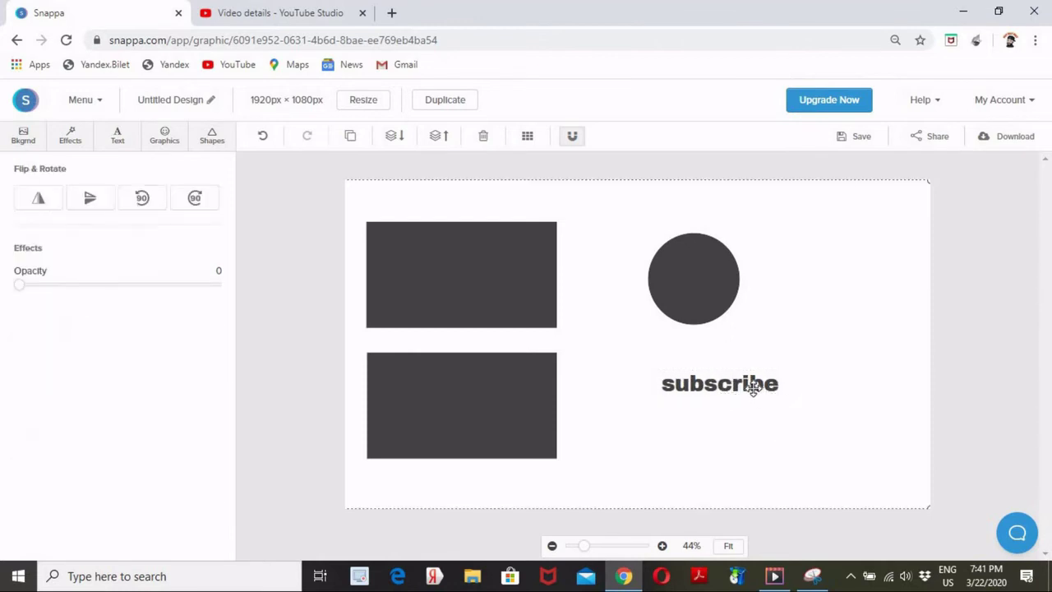
Duplicate the "subscribe" heading, place the copy beneath it and change its wording to "watch next".
left_click(753, 388)
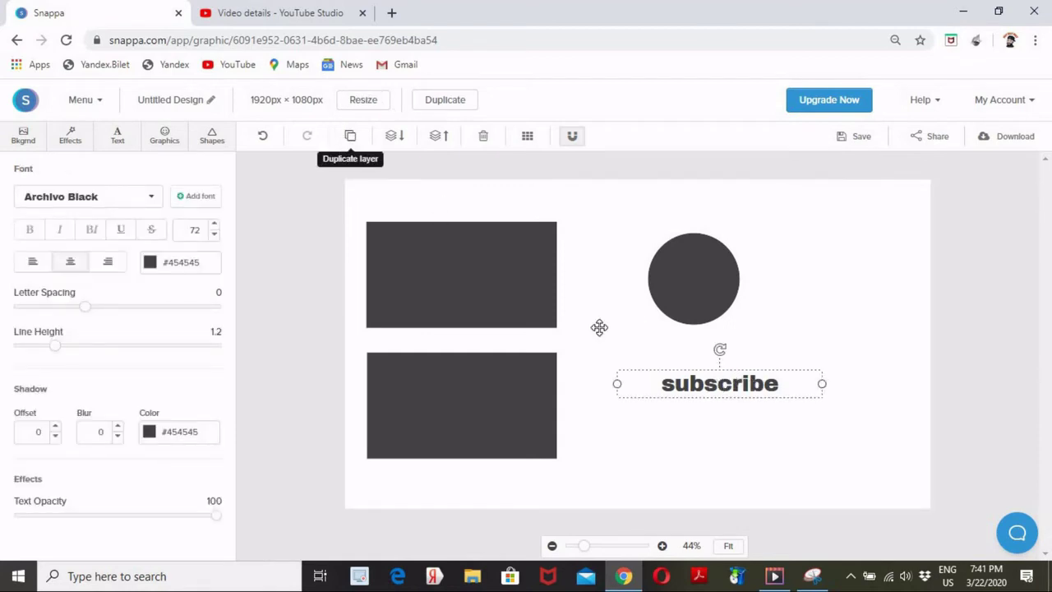
left_click_drag(717, 383, 719, 449)
double_click(720, 449)
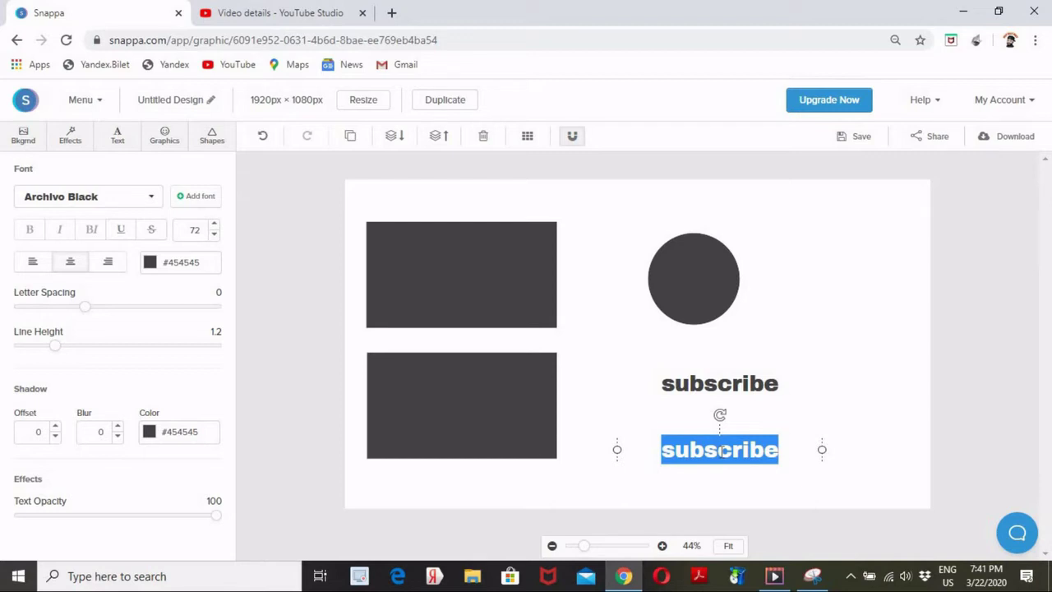
type("w")
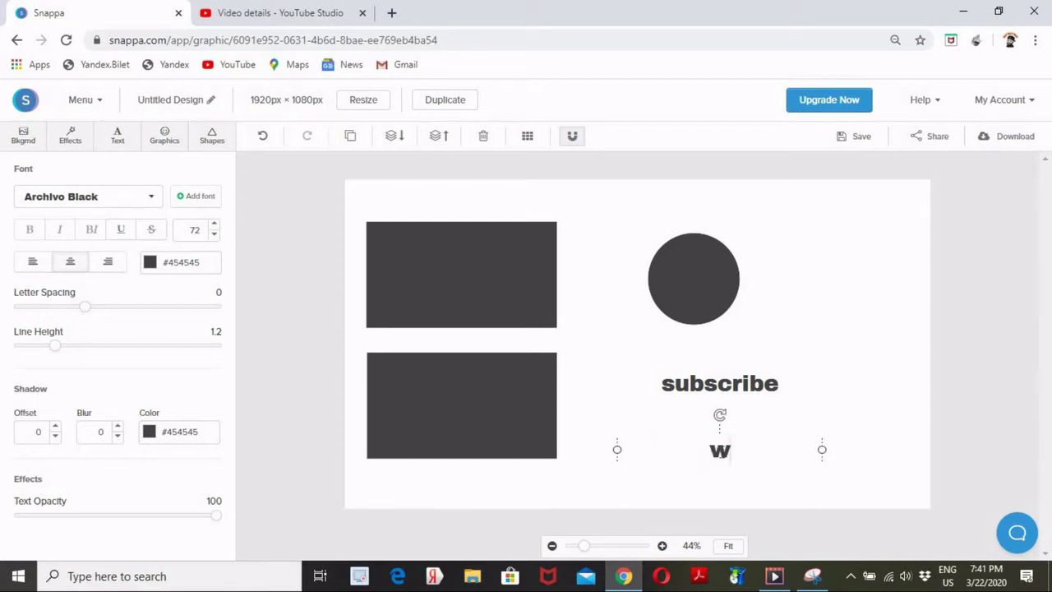
type("atch")
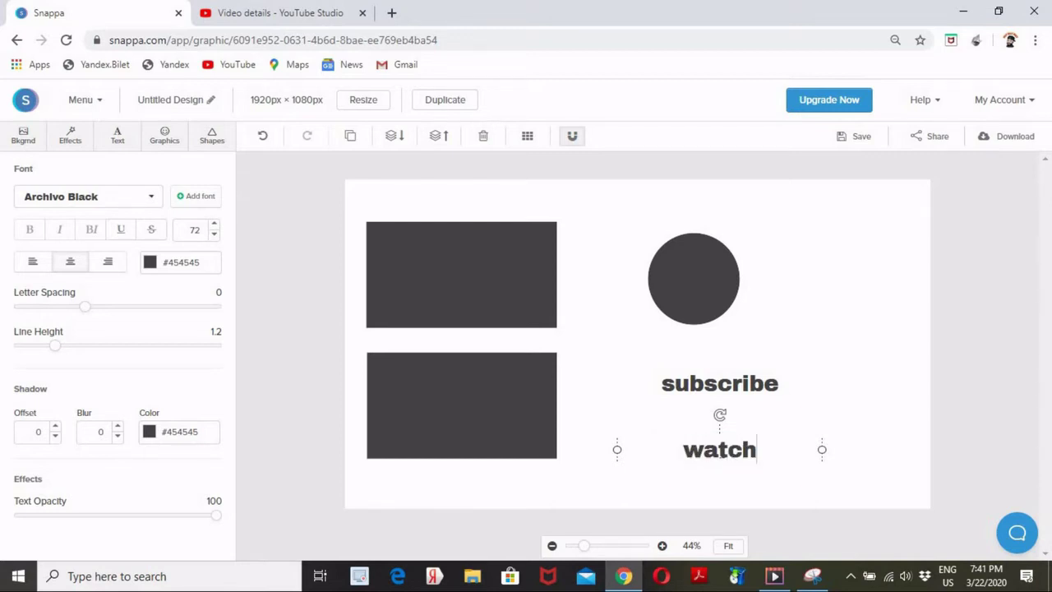
type(" next")
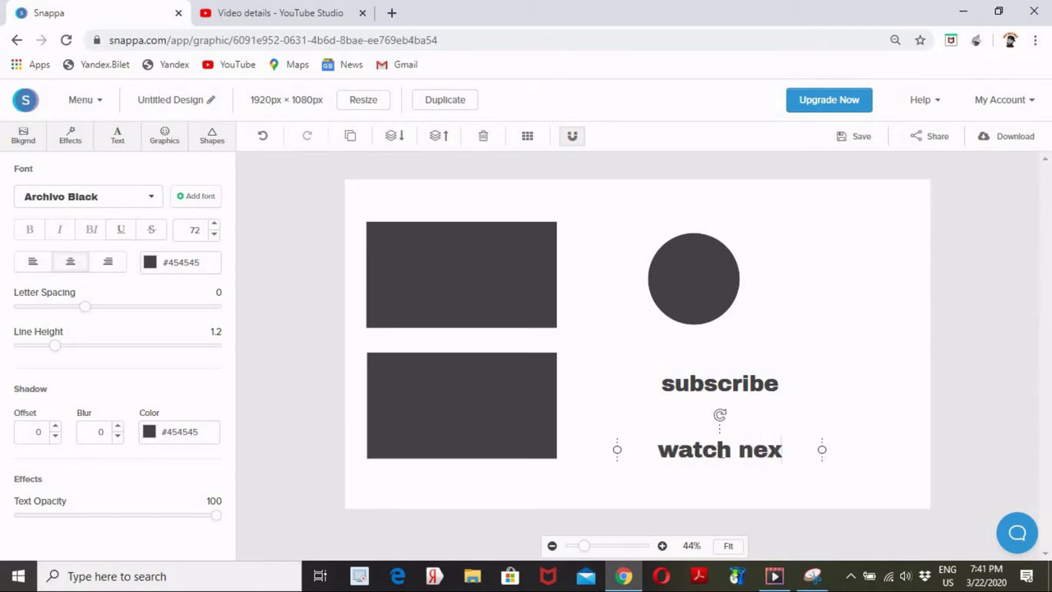
left_click(643, 475)
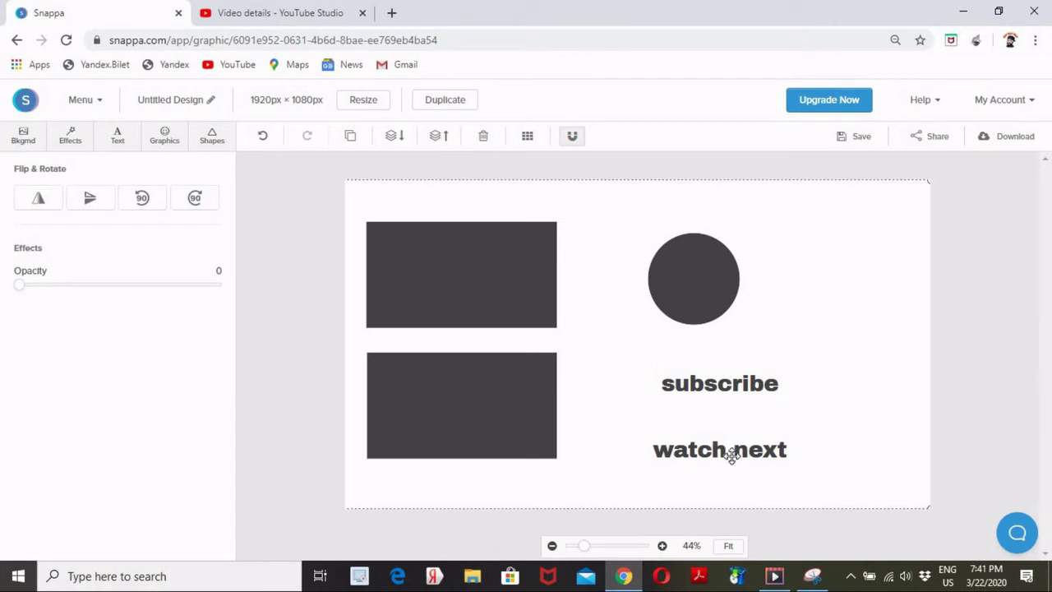
Move the "watch next" heading into the gap between the two rectangles and centre the "subscribe" heading beneath the circle.
left_click_drag(732, 456, 466, 346)
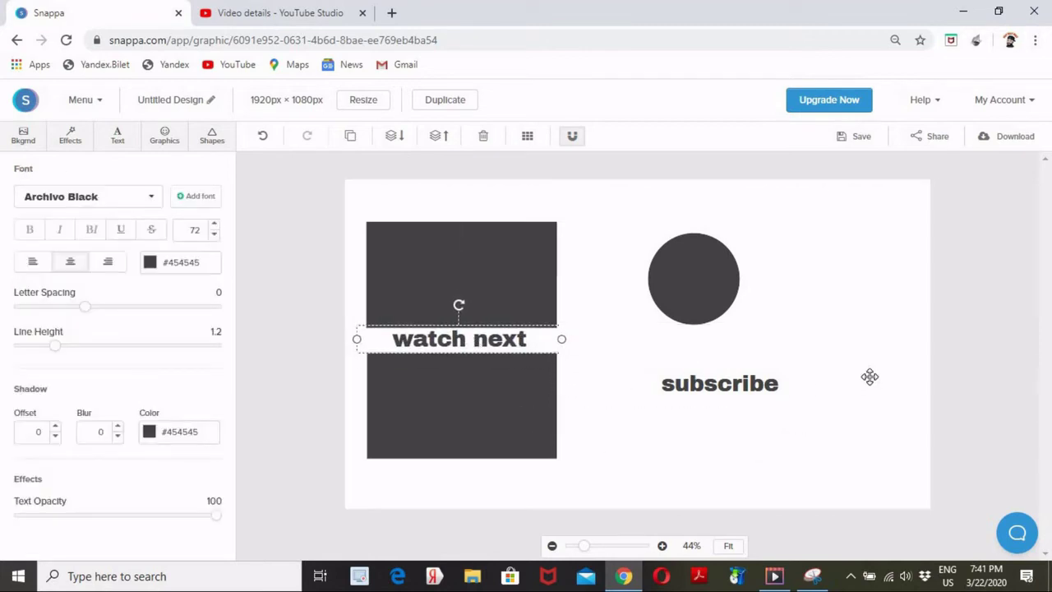
left_click(861, 329)
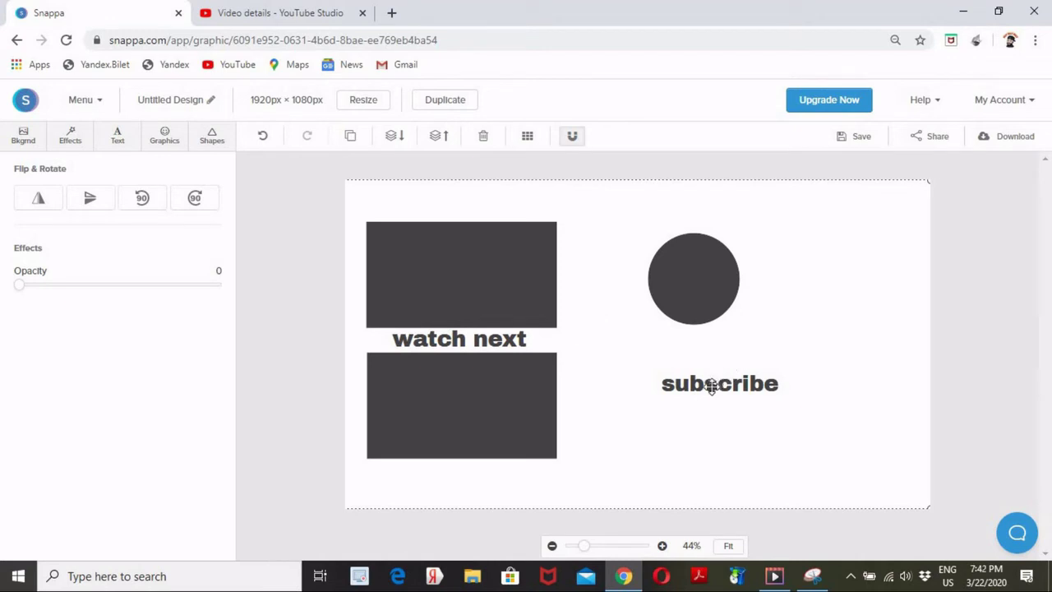
left_click_drag(730, 384, 696, 357)
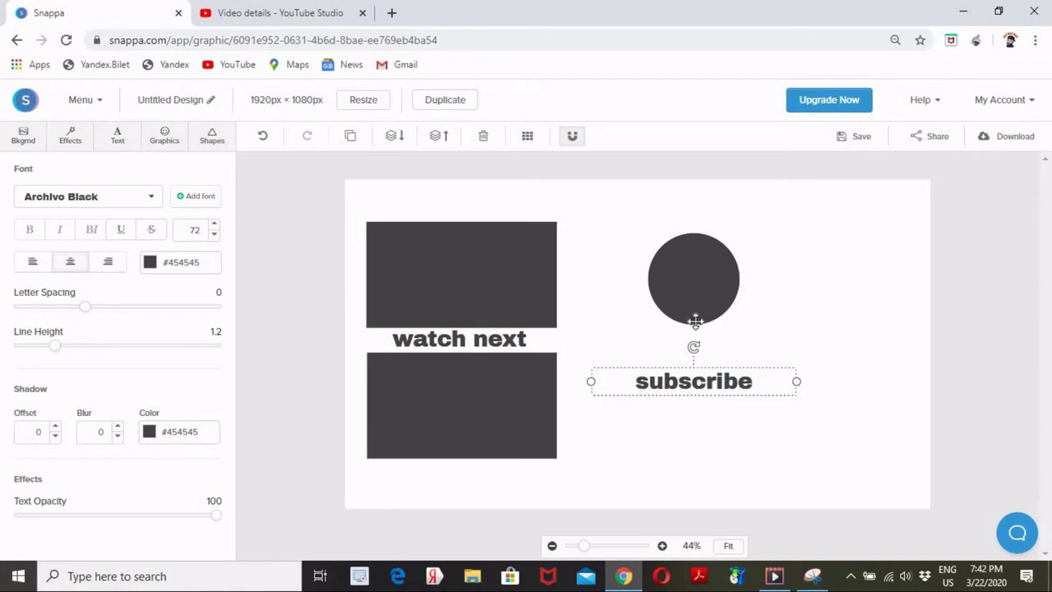
Search the icon graphics for "ARROW".
left_click(207, 139)
left_click(169, 140)
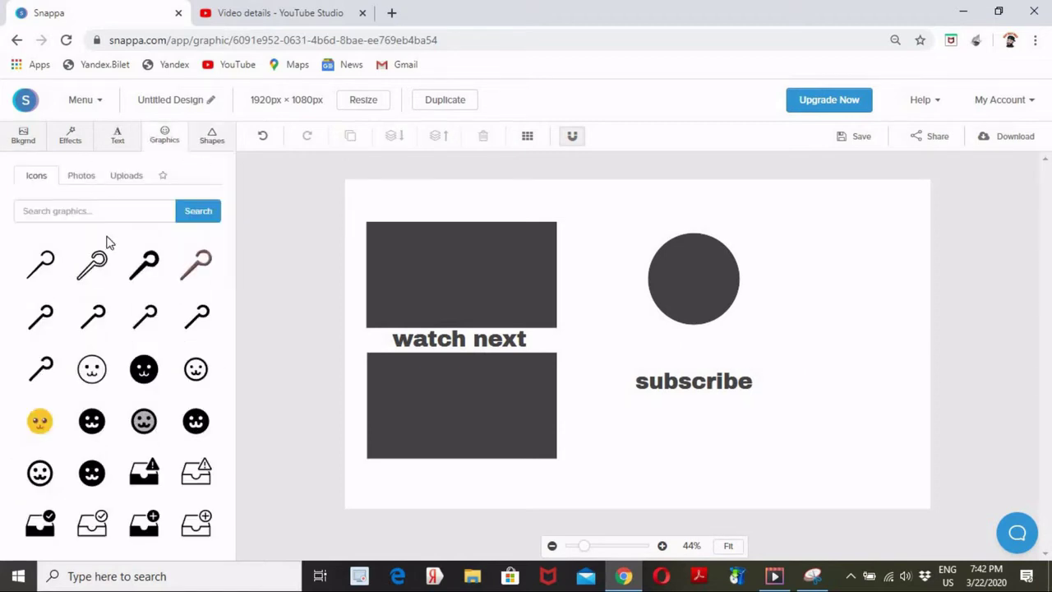
left_click(84, 212)
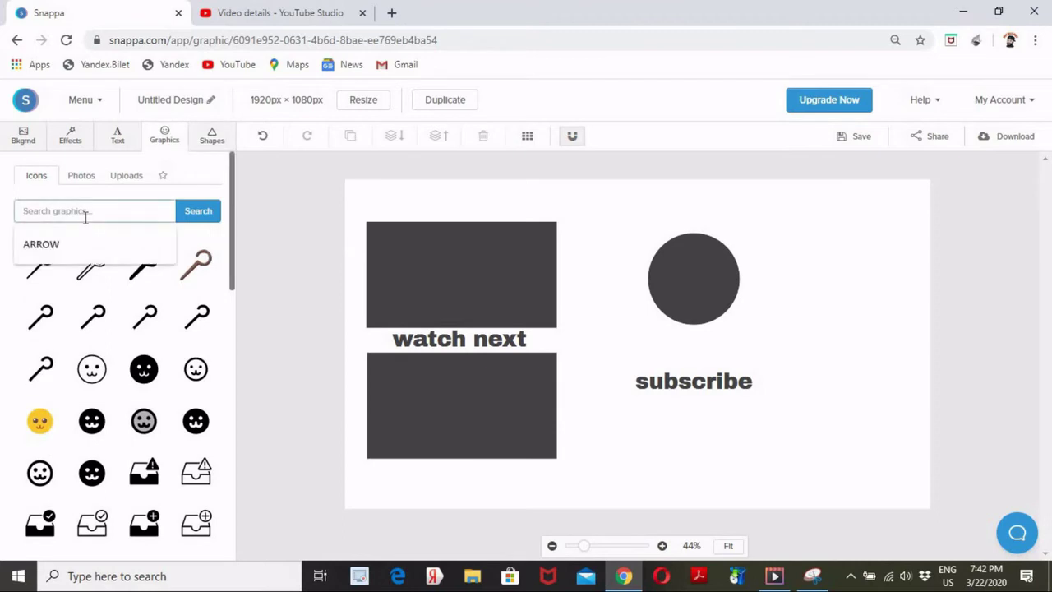
left_click(42, 243)
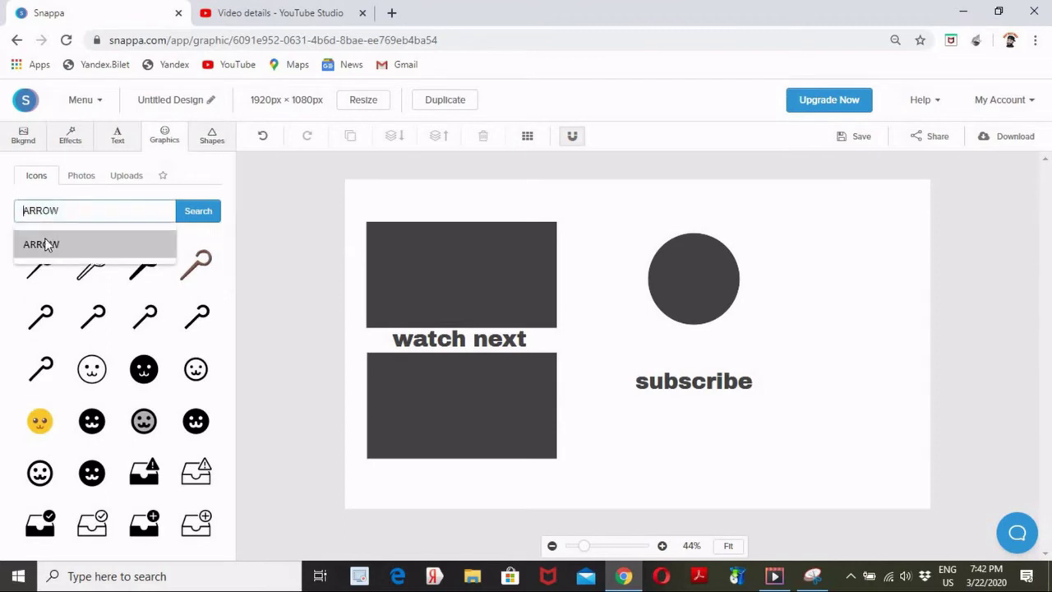
left_click(189, 212)
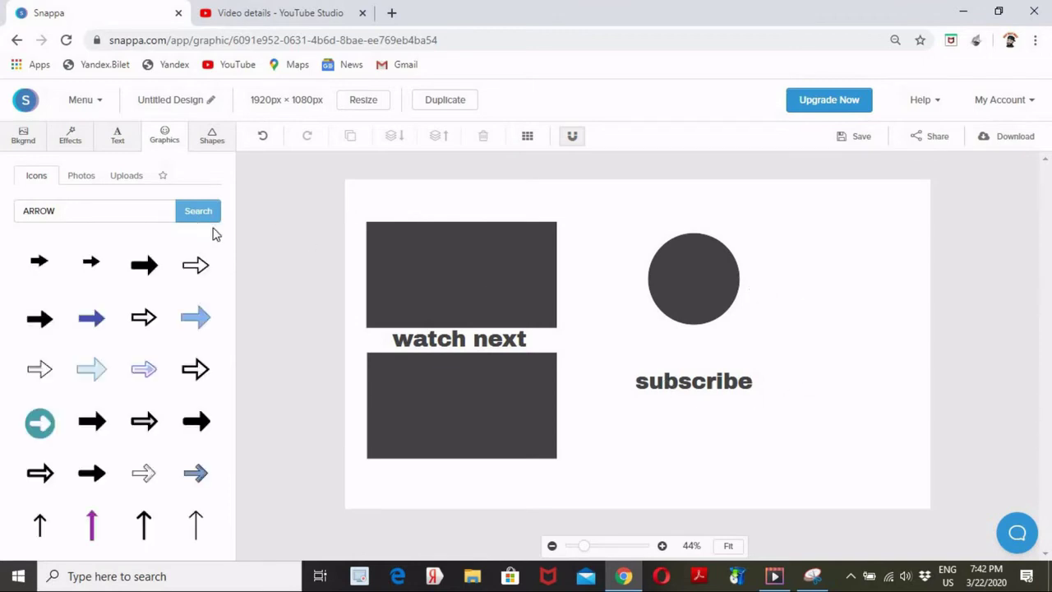
Add a black bent arrow icon, shrink and rotate it diagonally, and place it pointing from the "subscribe" heading to the circle.
left_click_drag(235, 244, 220, 465)
scroll(180, 470, "down", 2)
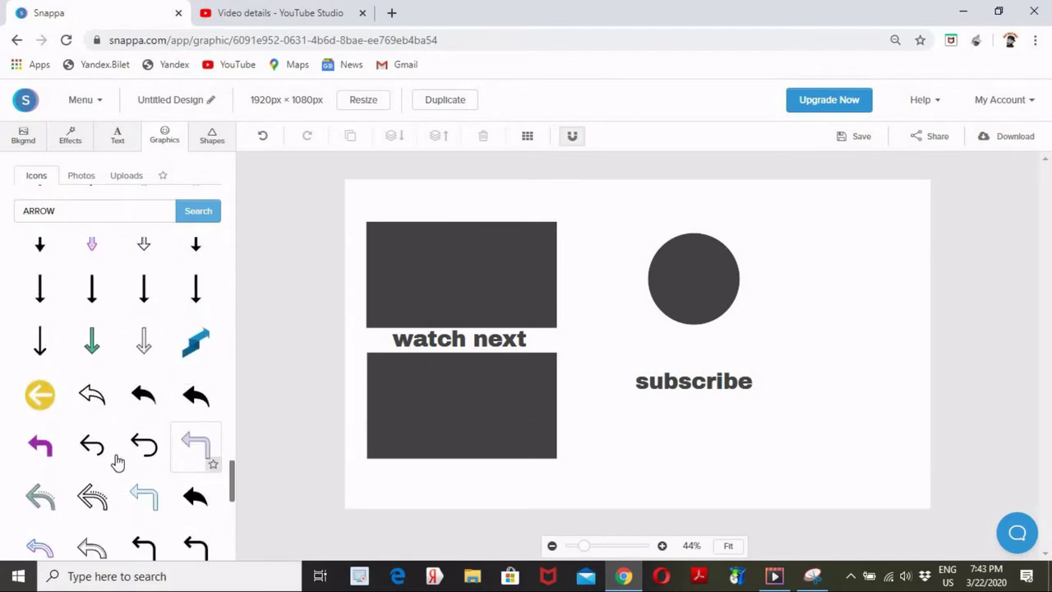
left_click(195, 543)
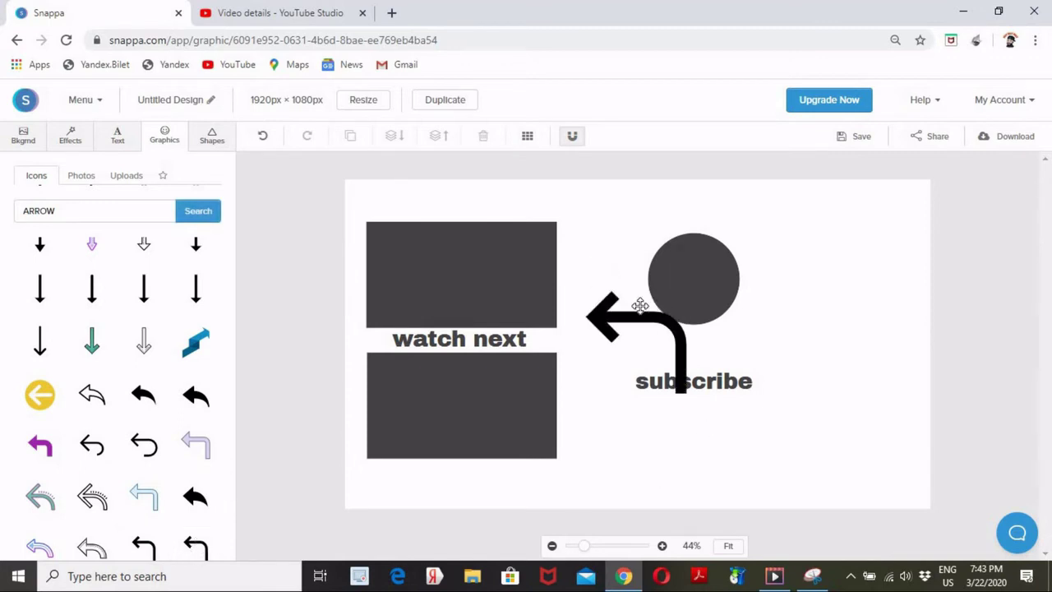
left_click(584, 281)
left_click_drag(572, 280, 742, 293)
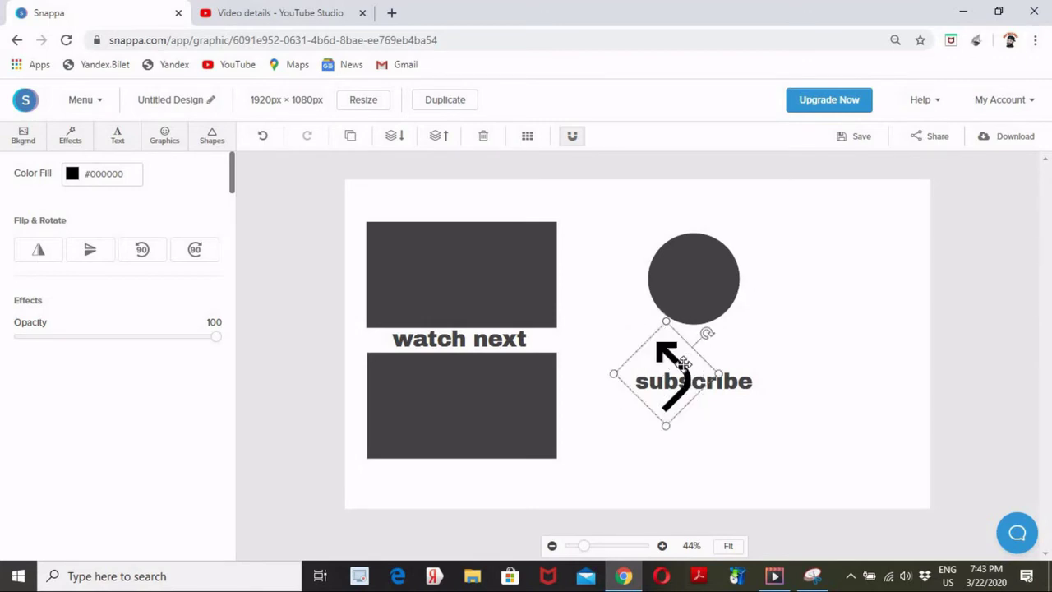
left_click_drag(684, 363, 767, 323)
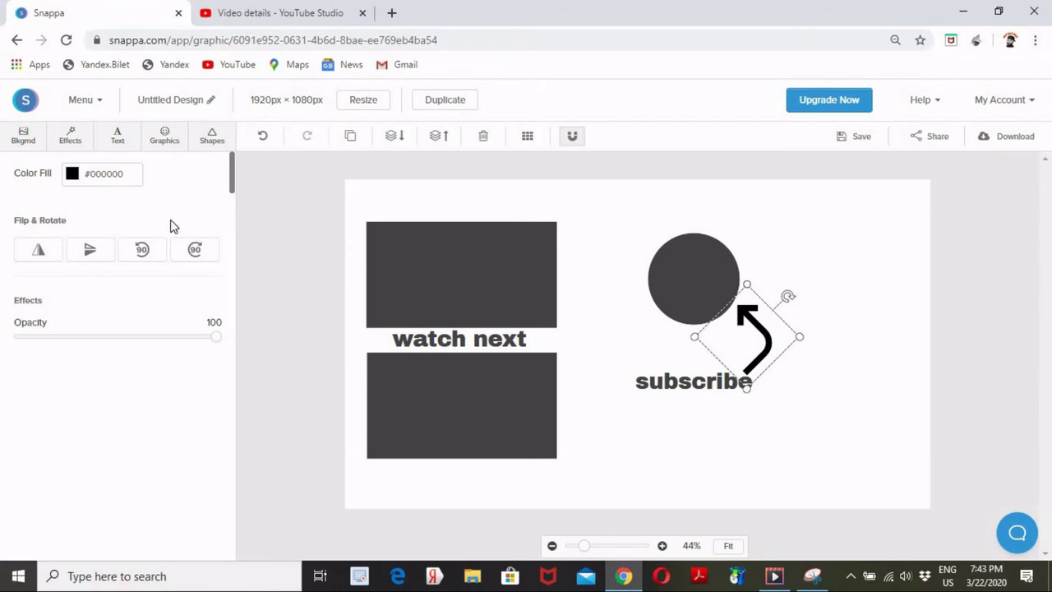
Recolour the bent arrow with the custom red #e80303 and nudge it slightly upward.
left_click(72, 175)
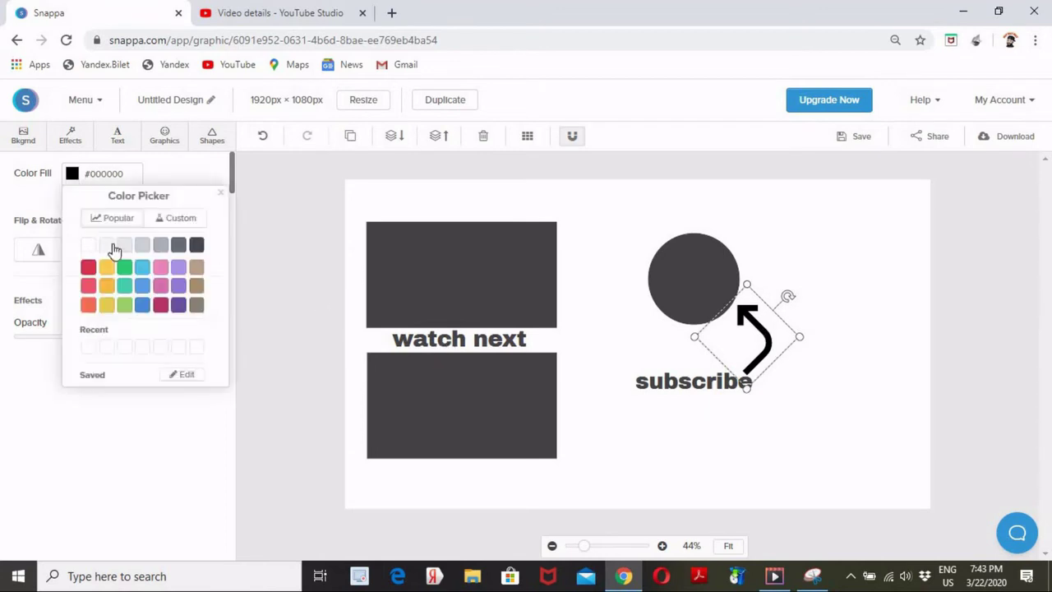
left_click(172, 217)
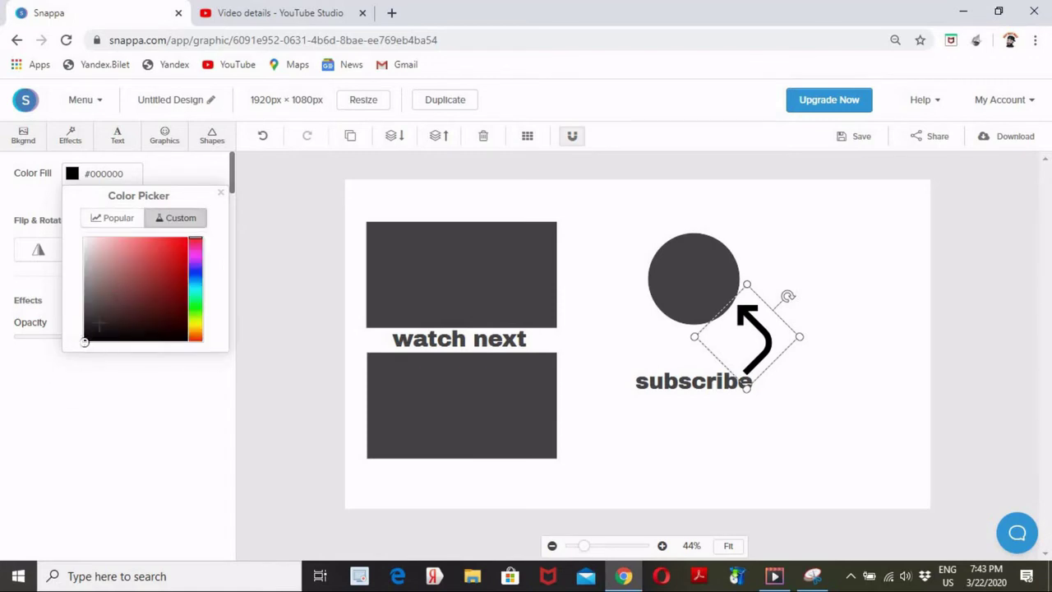
left_click(171, 291)
left_click_drag(171, 291, 189, 245)
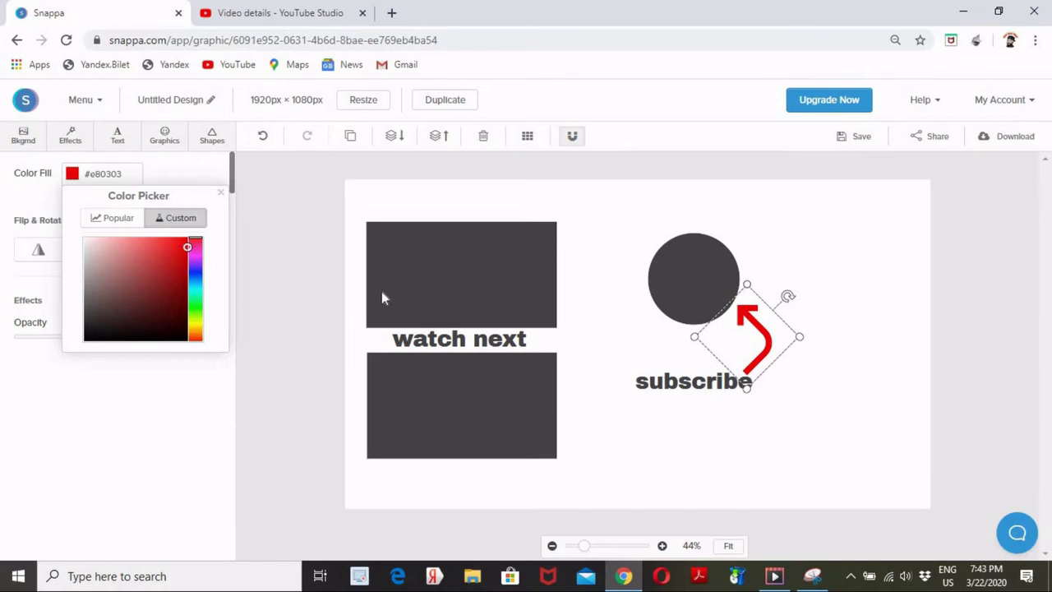
left_click(600, 310)
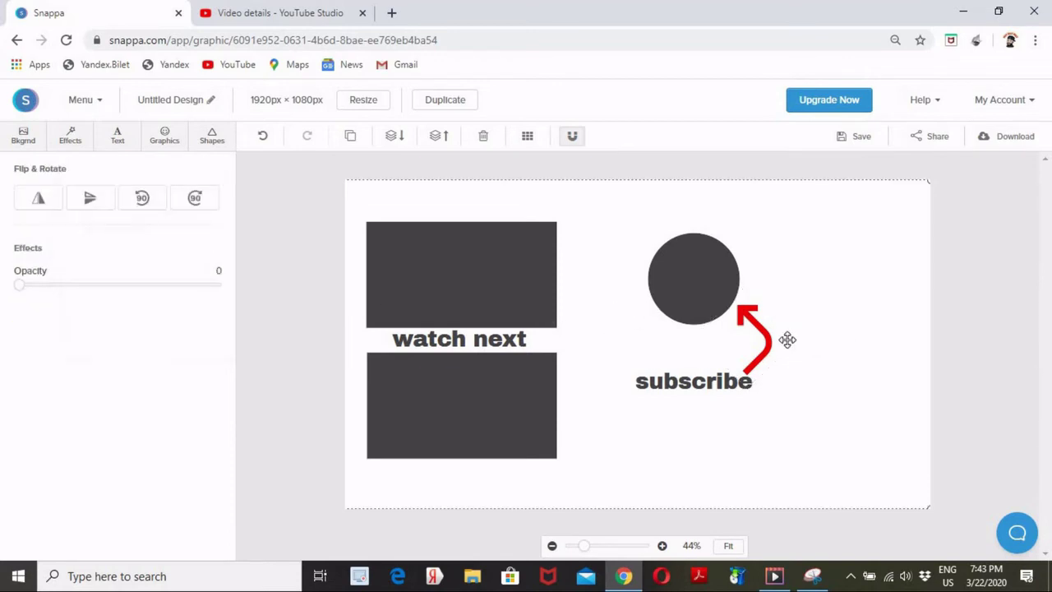
left_click(744, 320)
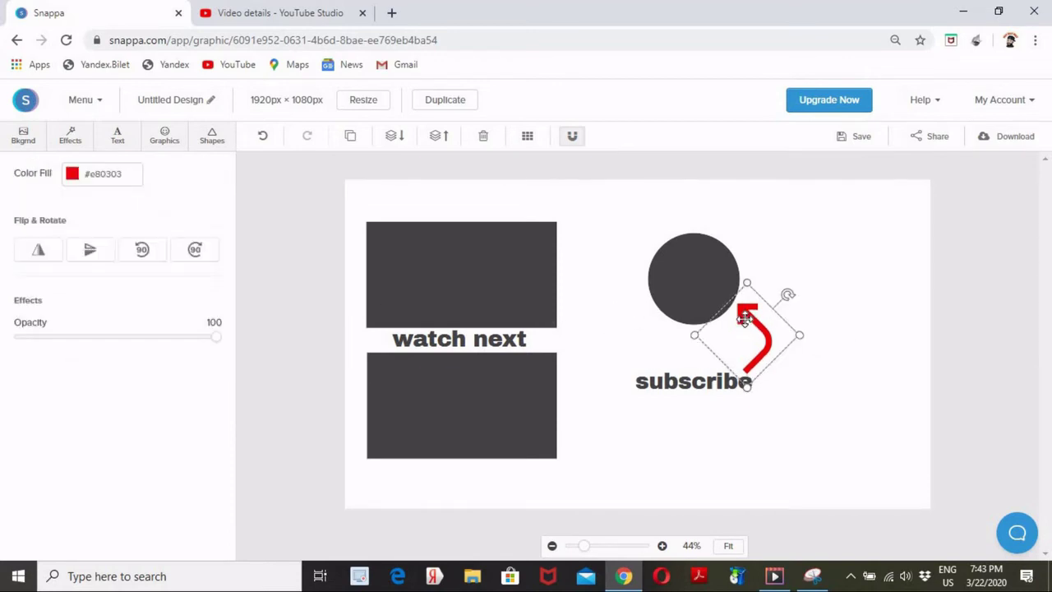
left_click(822, 318)
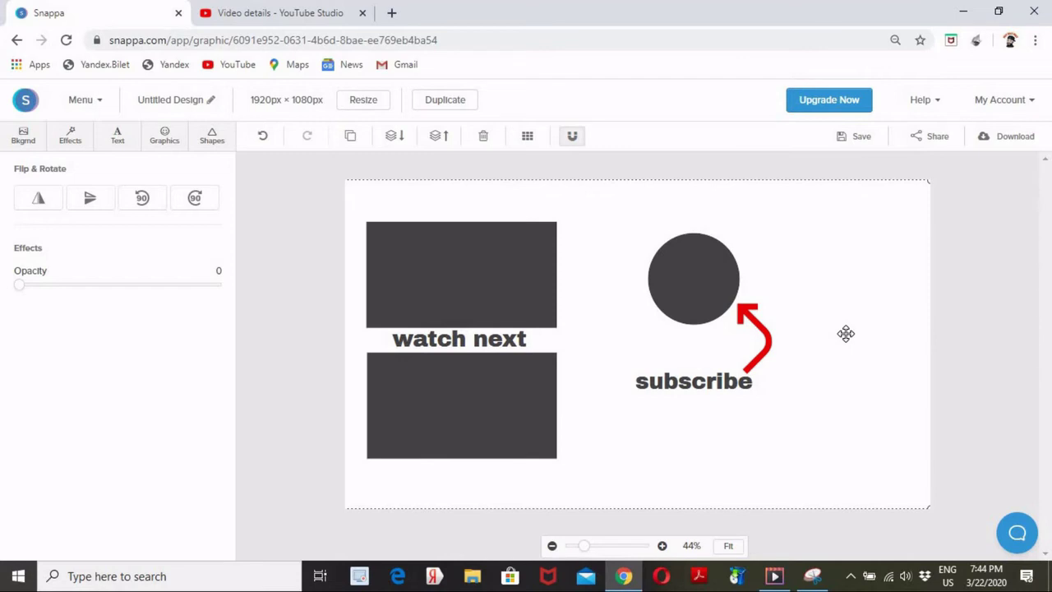
left_click(211, 140)
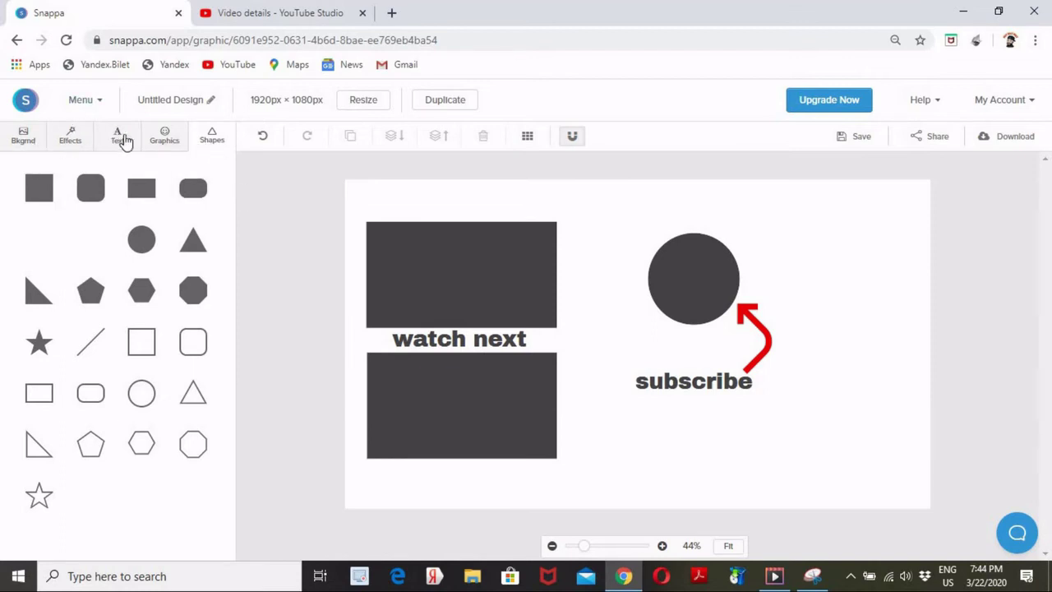
left_click(165, 138)
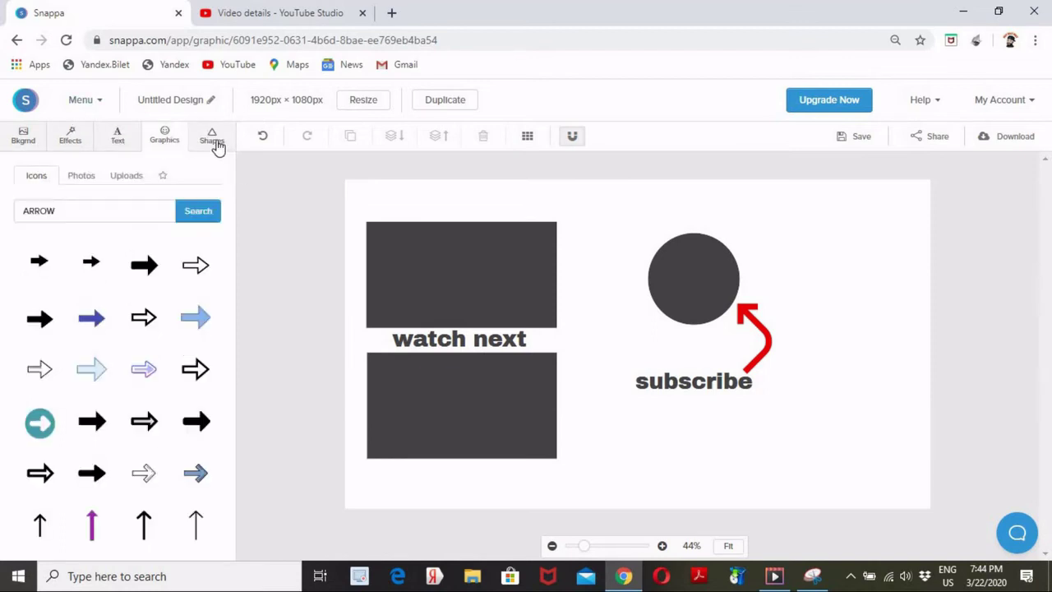
left_click(216, 145)
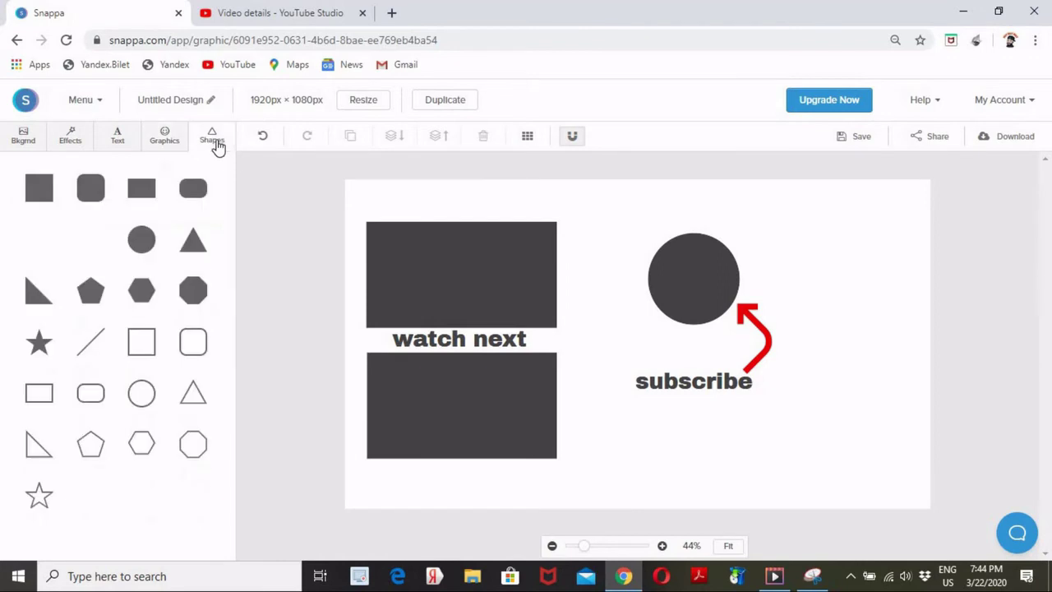
Add the uploaded channel banner image to the design and shrink it to a little over half its width.
left_click(162, 143)
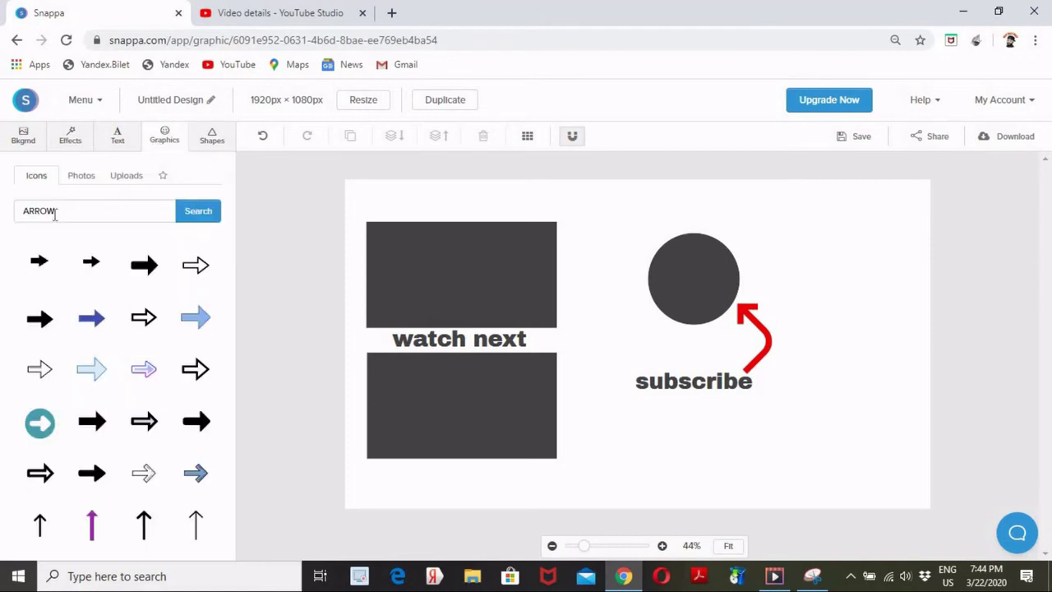
left_click(85, 177)
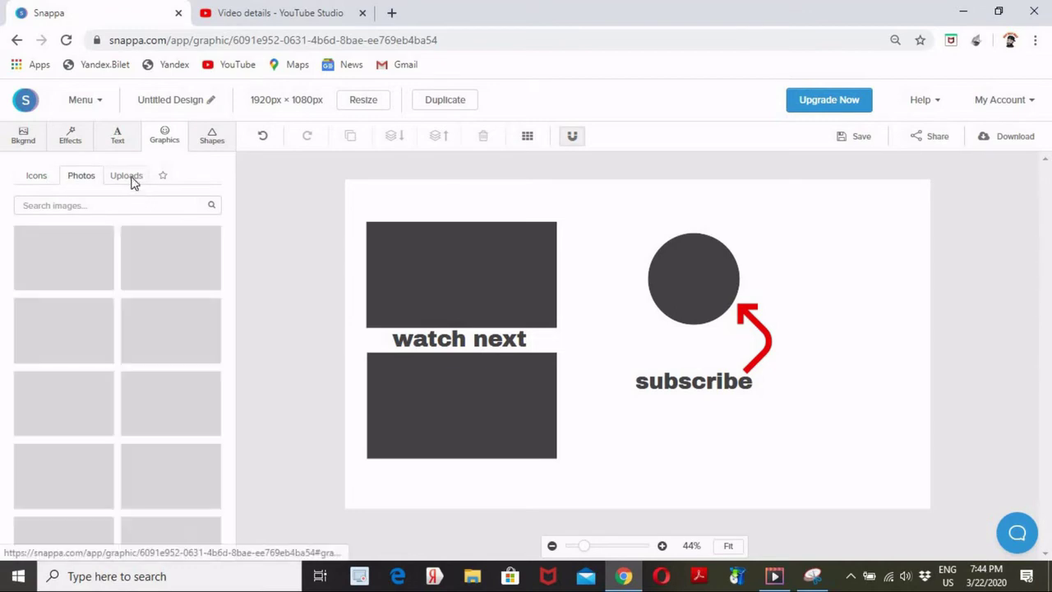
left_click(130, 180)
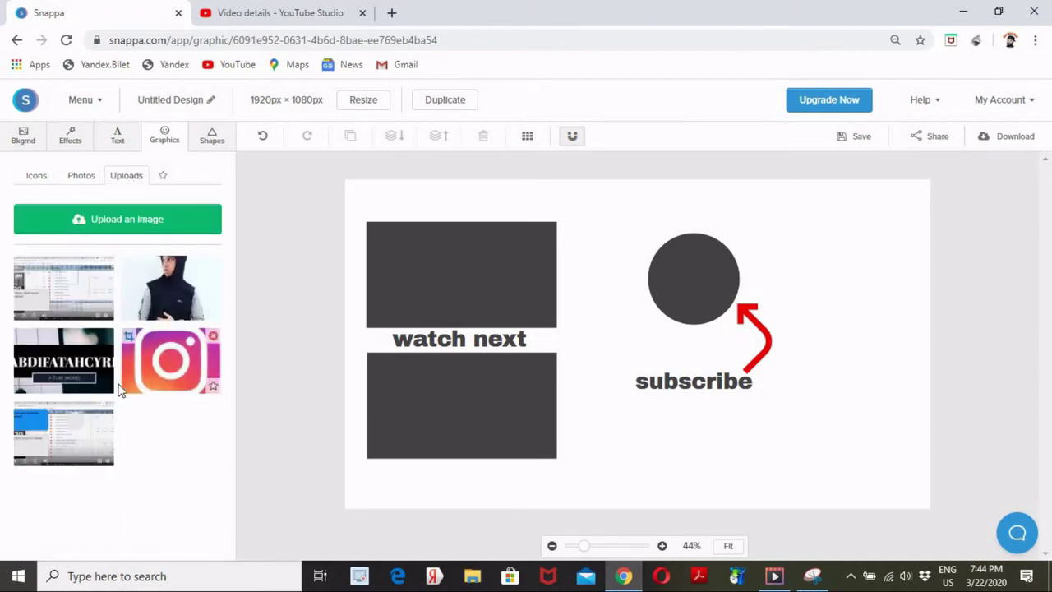
left_click(66, 370)
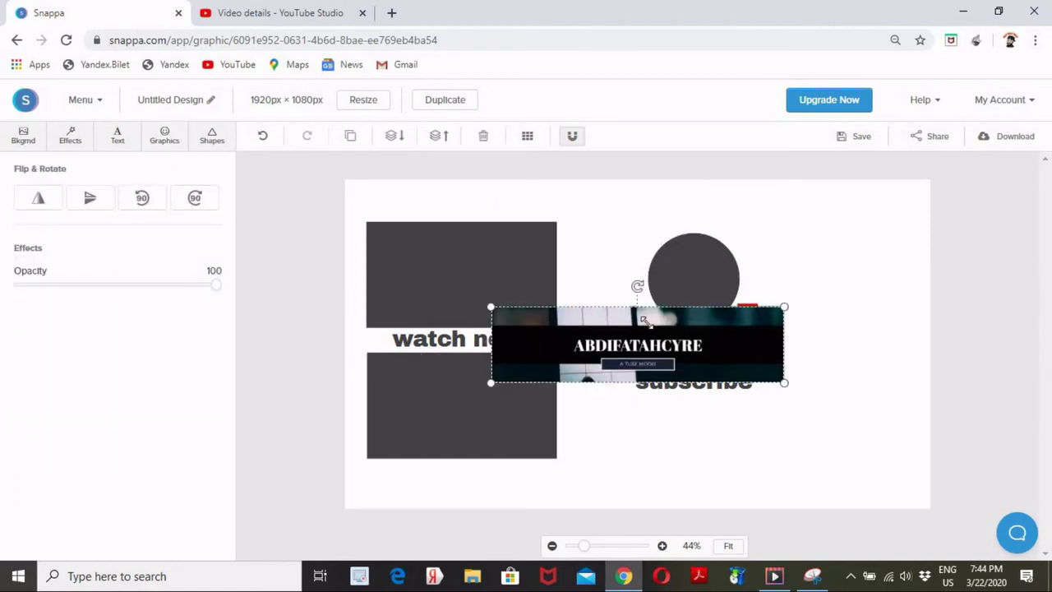
left_click_drag(651, 322, 616, 321)
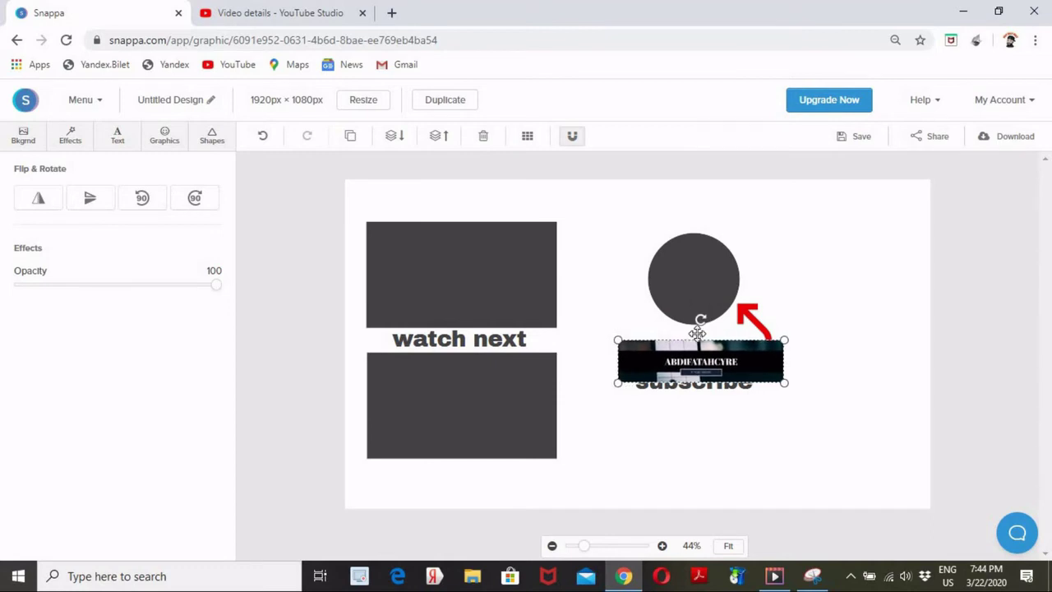